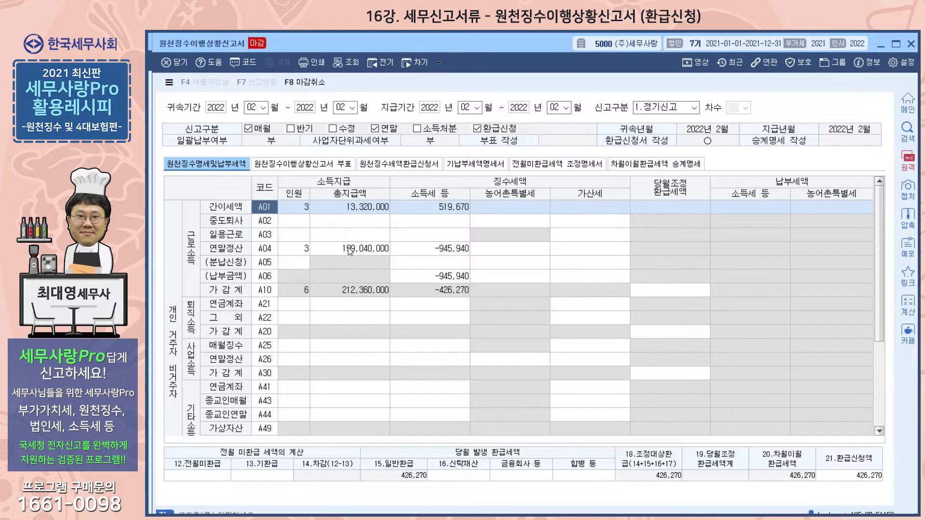
Examine the A01 and A04 earned-income rows and the 환급신청액 amount in the withholding details
left_click(349, 221)
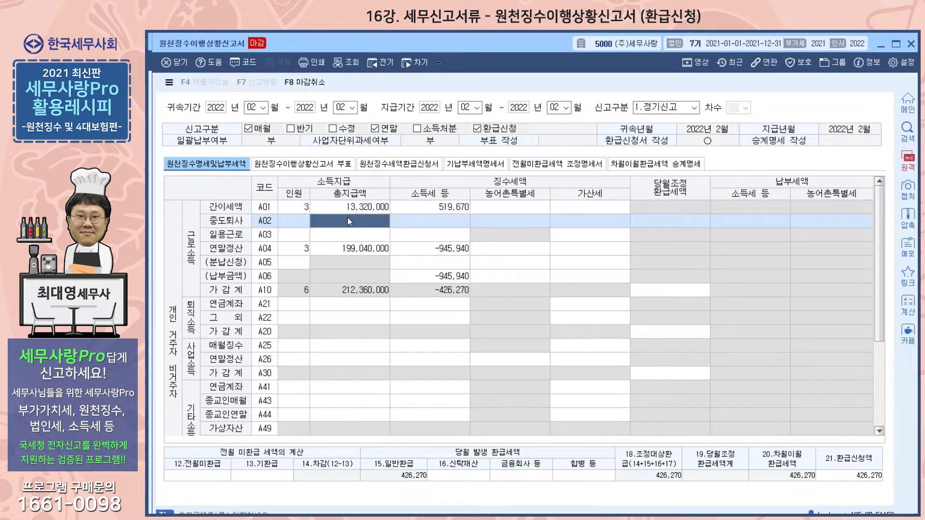
left_click(359, 248)
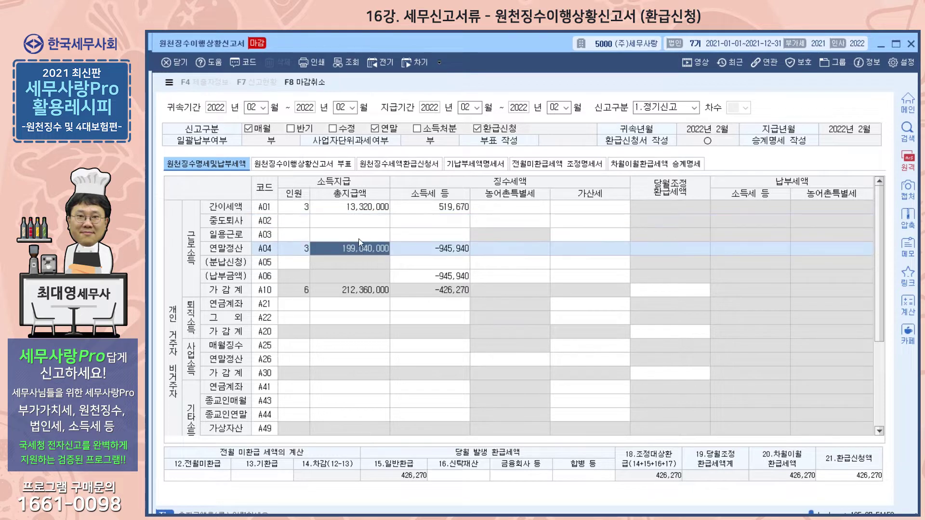
left_click(571, 248)
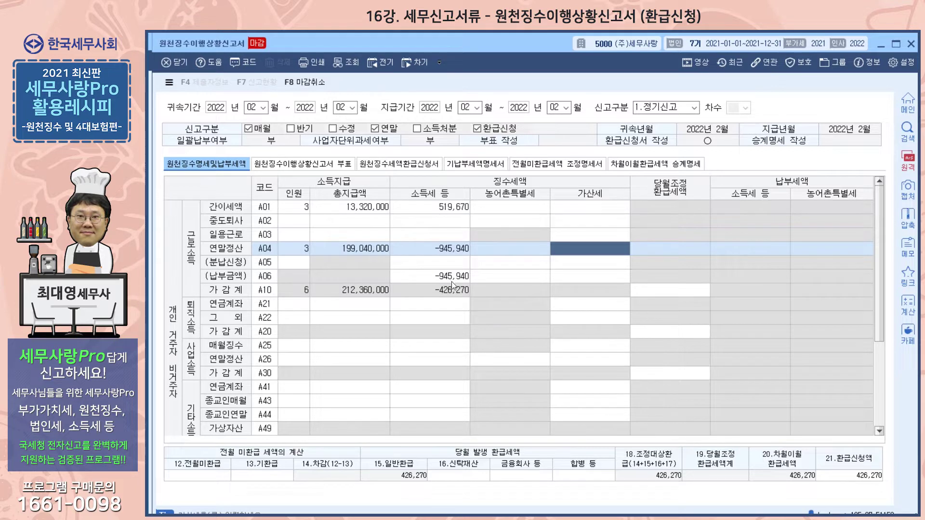
left_click(445, 210)
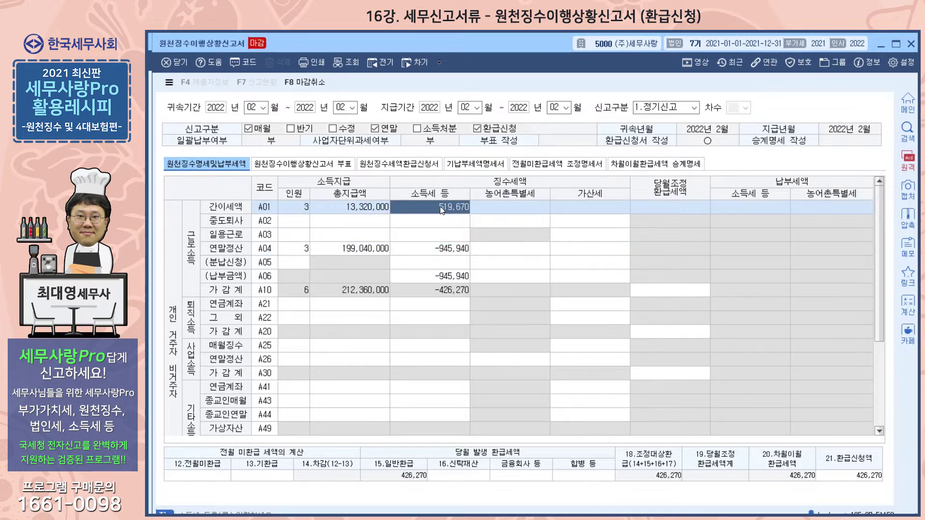
left_click(448, 252)
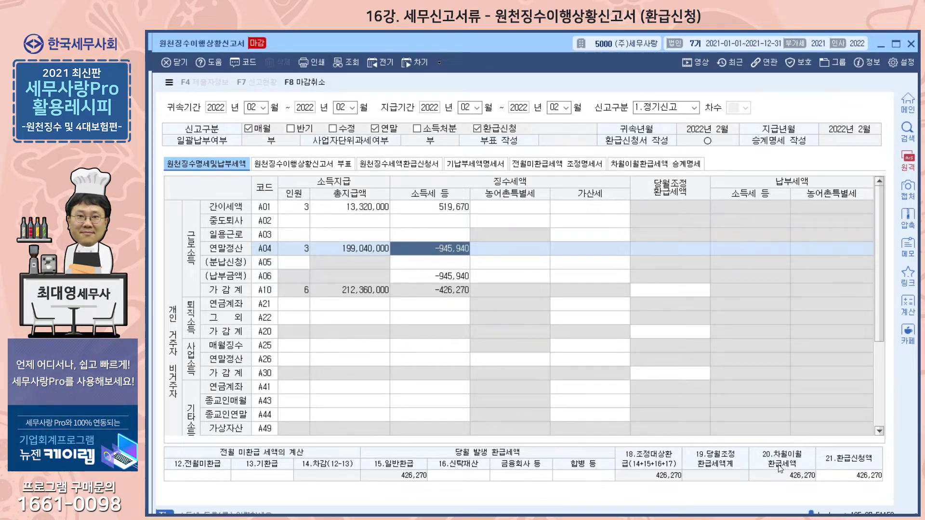
left_click(846, 476)
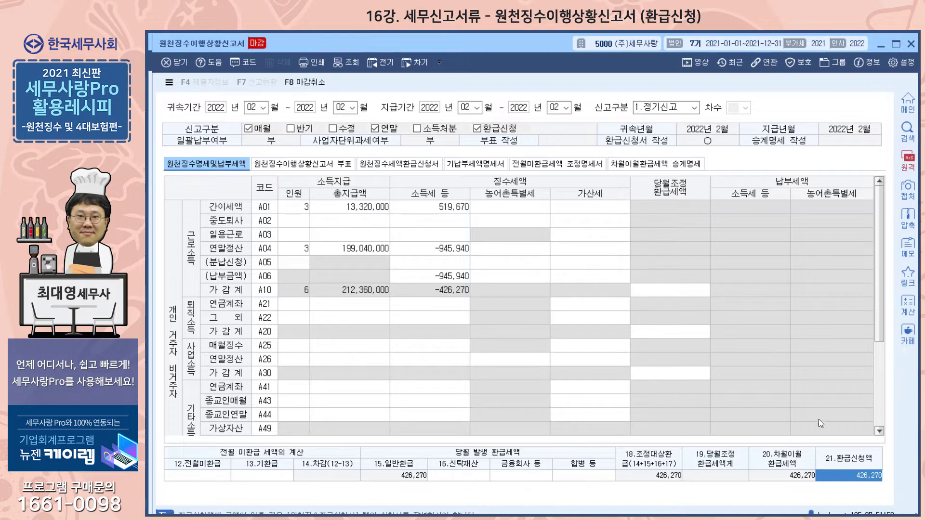
Review the 원천징수세액환급신청서 and the 기납부세액명세서 of the February 2022 return
left_click(381, 165)
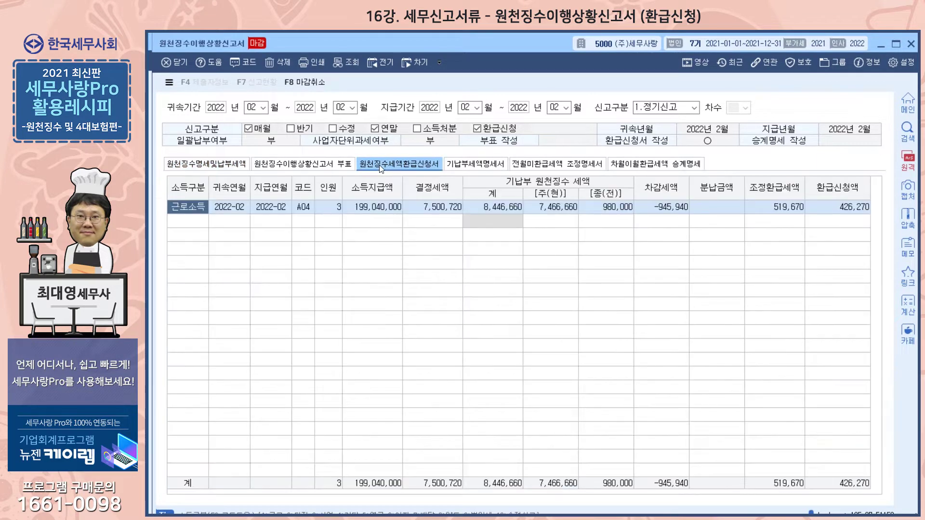
left_click(477, 165)
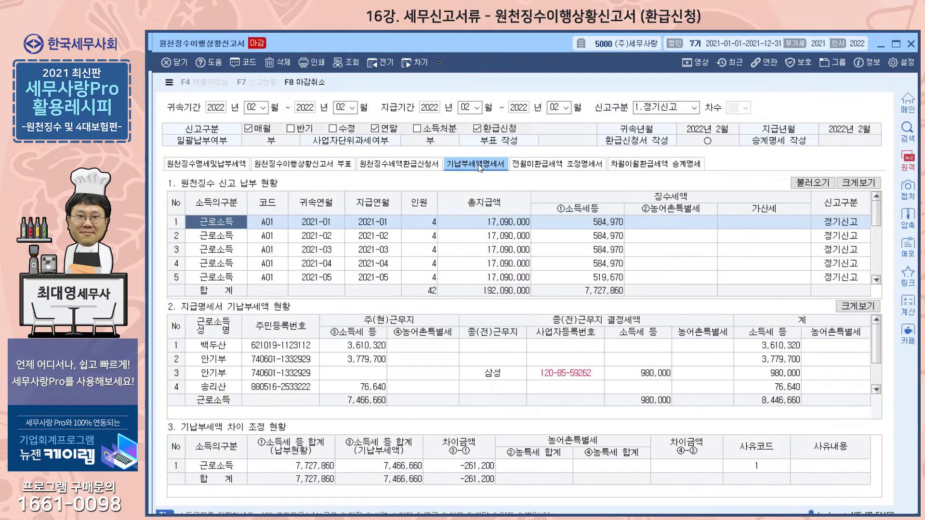
left_click(405, 163)
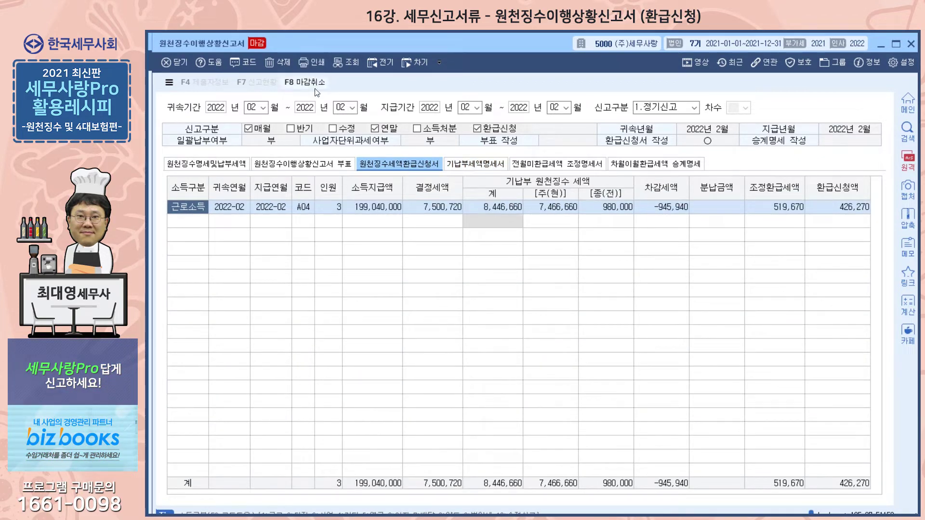
Cancel the closing of the return and view the 소득구분 code list for the refund application row
key("F8")
left_click(509, 311)
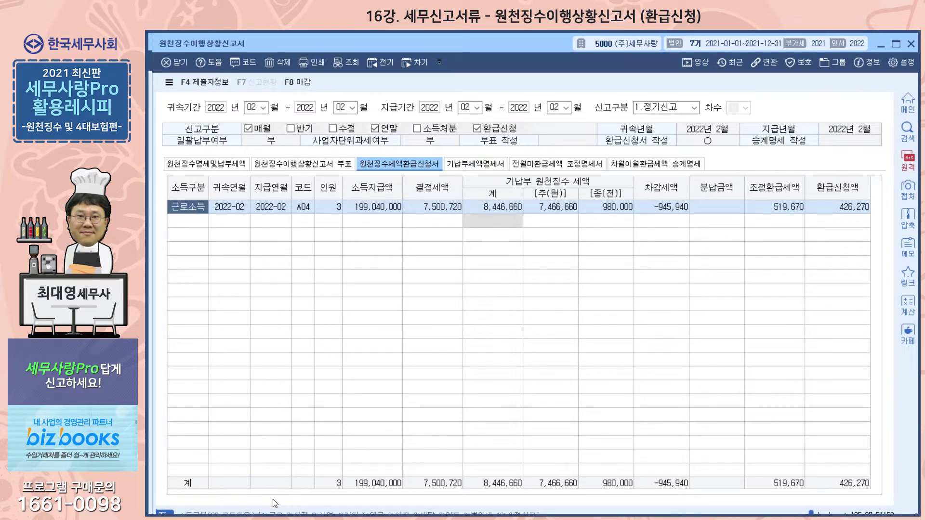
key("F2")
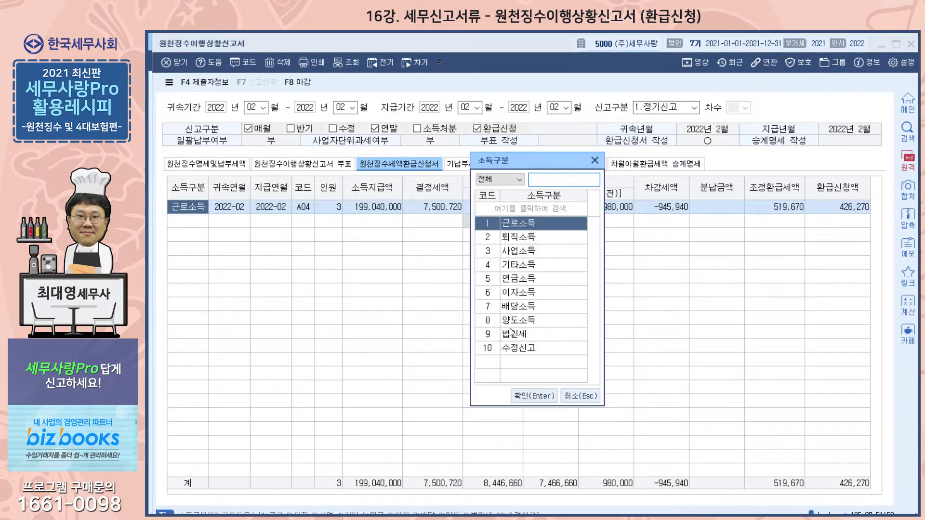
left_click(593, 160)
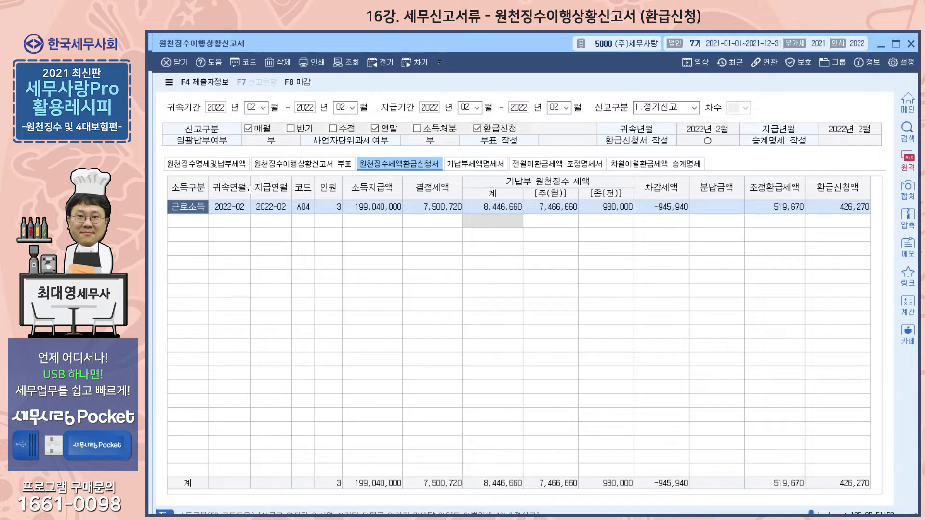
Check the attribution month, payment month and code of the 근로소득 refund row against the withholding details
left_click(229, 208)
left_click(272, 204)
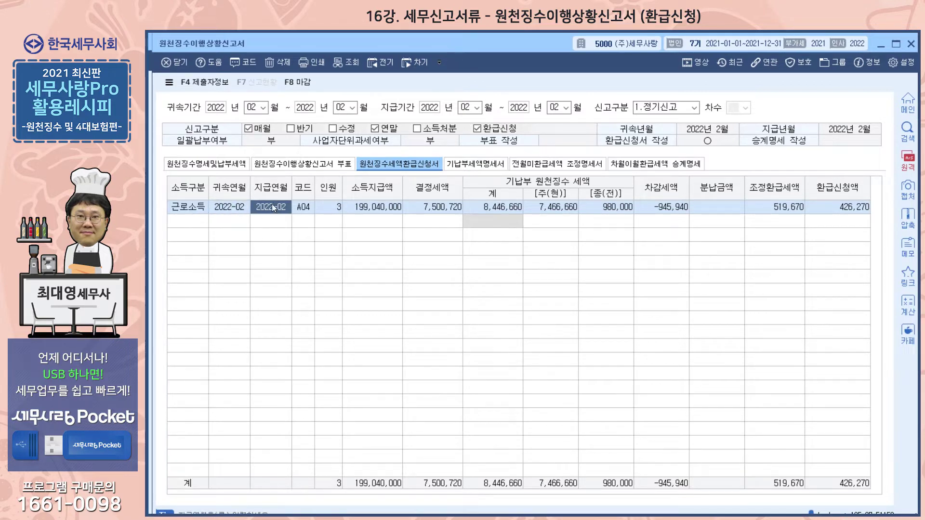
left_click(307, 211)
left_click(242, 165)
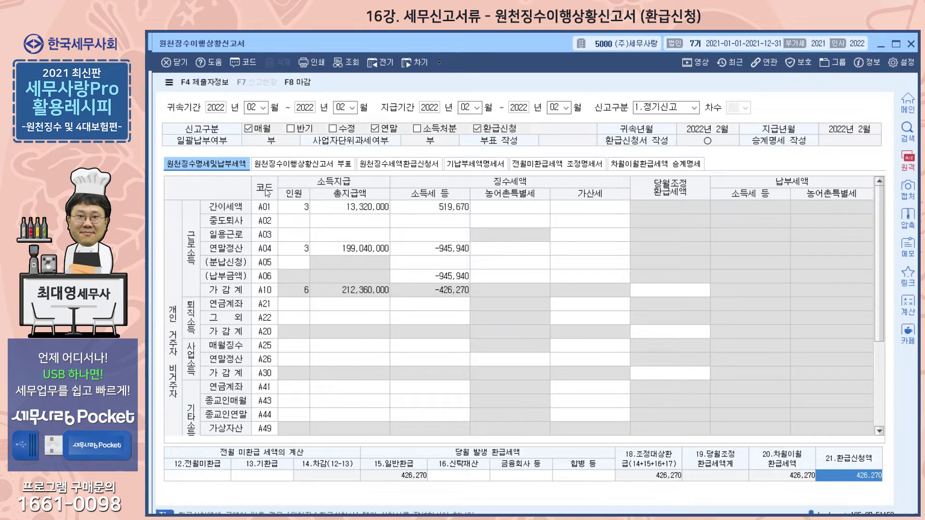
left_click(413, 166)
left_click(304, 207)
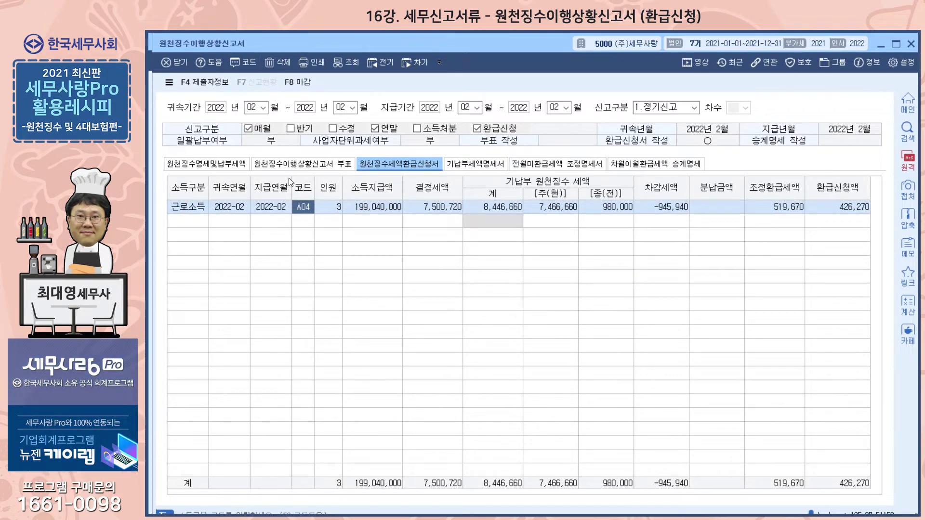
Compare the A04 year-end settlement figures in the withholding details with the headcount, payment and tax amounts in the refund application
left_click(193, 163)
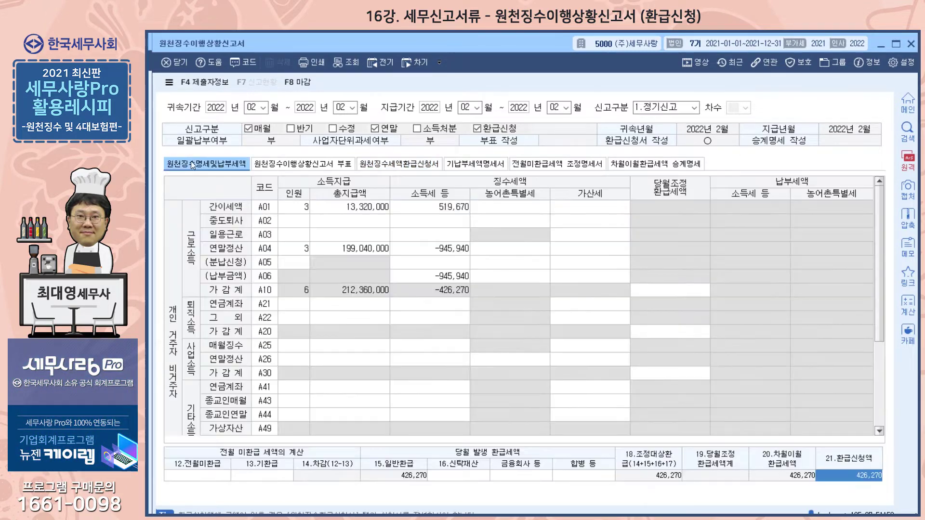
left_click(364, 165)
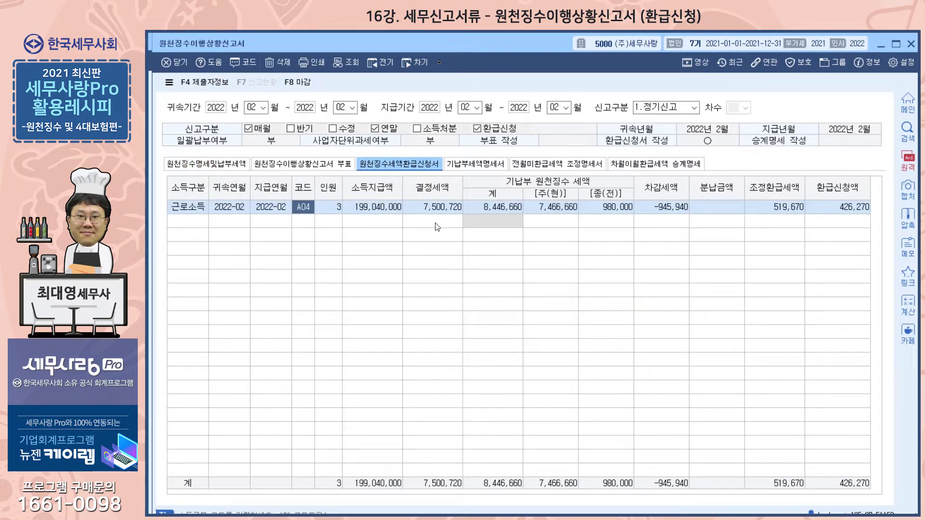
left_click(202, 160)
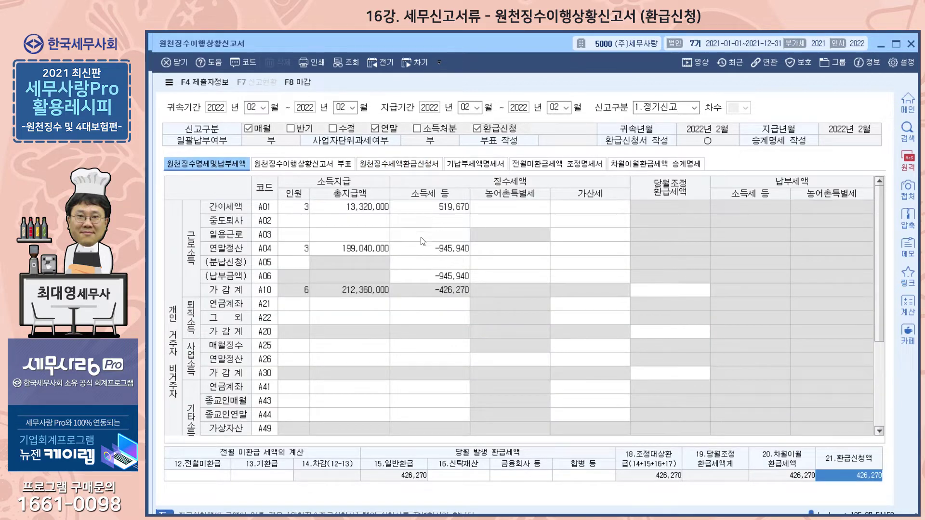
left_click(390, 167)
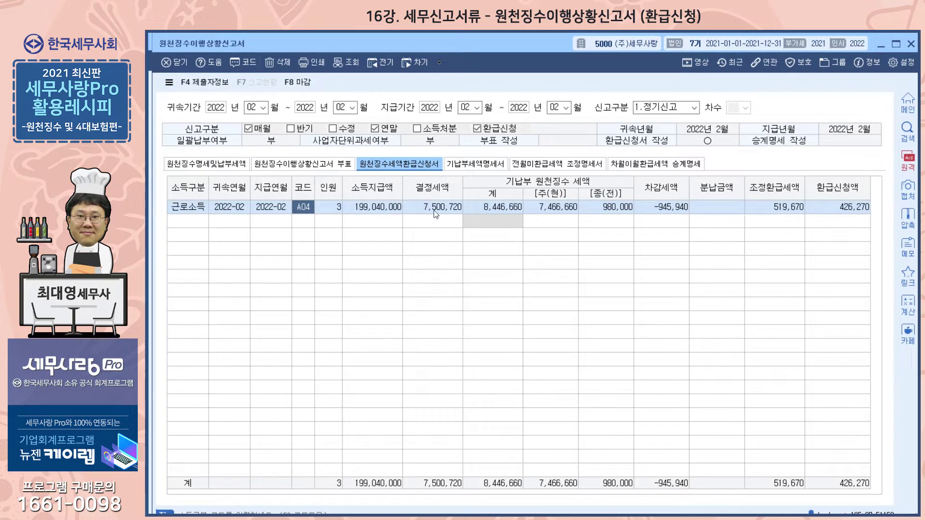
Open 연말정산추가자료입력 with the previous year's data and align its window so the employee list and totals are in view
key("Escape")
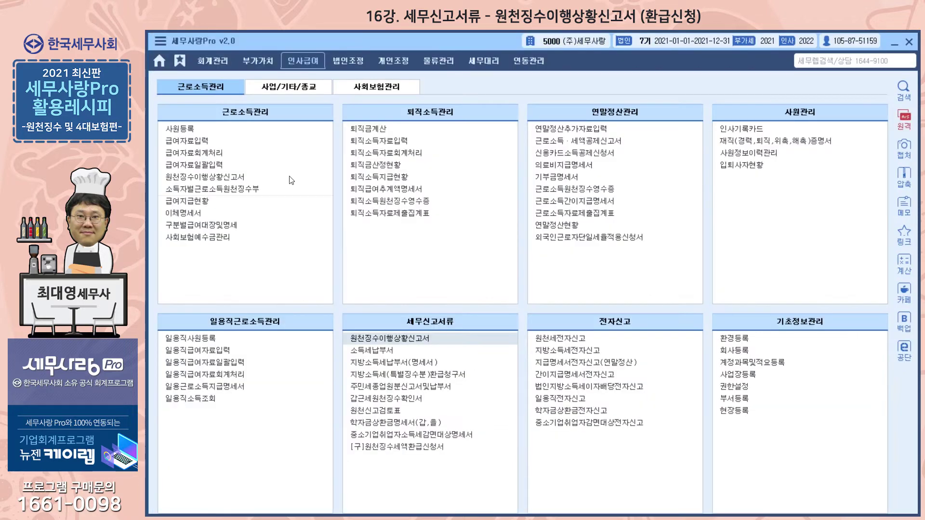
left_click(563, 134)
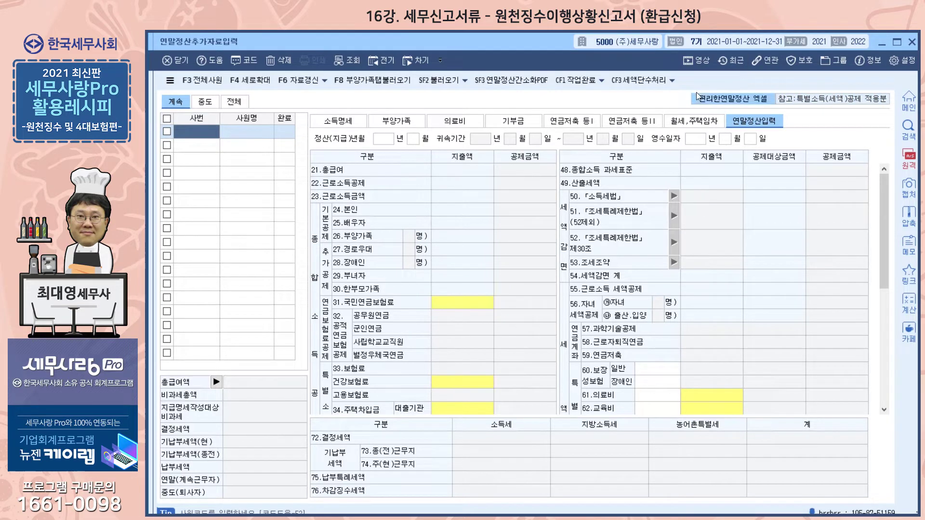
left_click(384, 63)
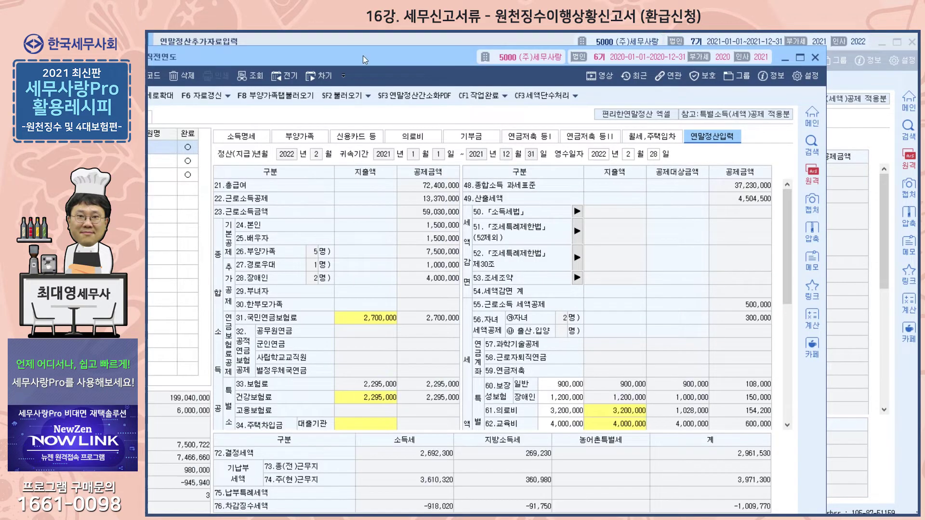
left_click_drag(365, 60, 464, 43)
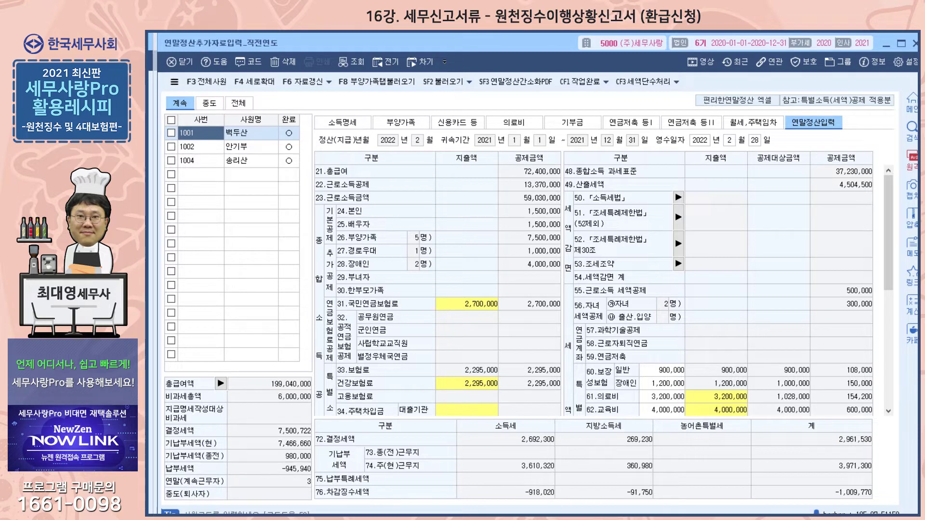
Switch back to the withholding return and check its withholding details and refund application against the year-end settlement data
key("Escape")
left_click(222, 164)
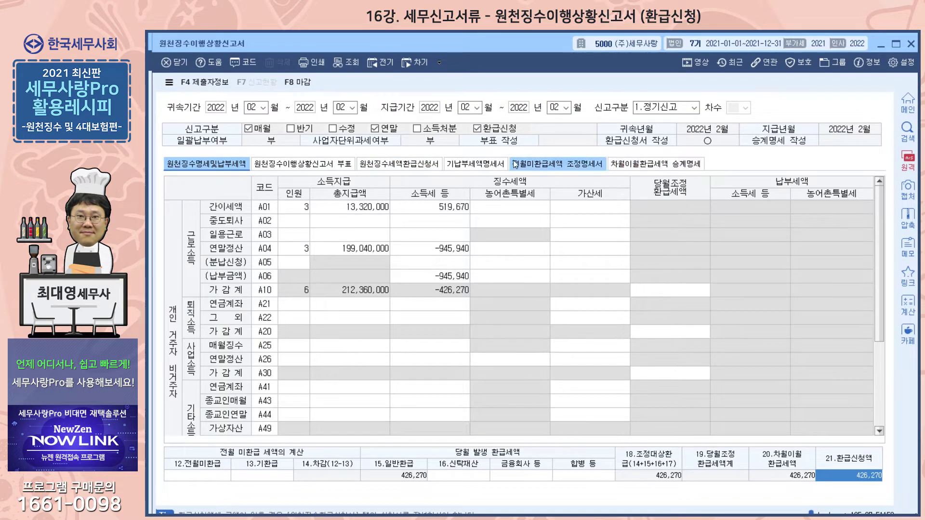
left_click(408, 165)
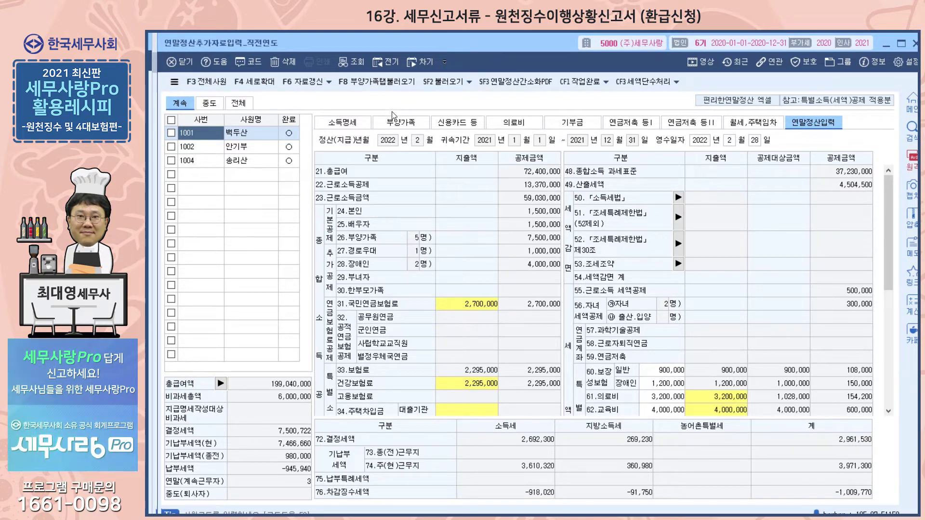
Compare the year-end settlement totals for 계속 employees with those for 전체 employees
left_click(204, 104)
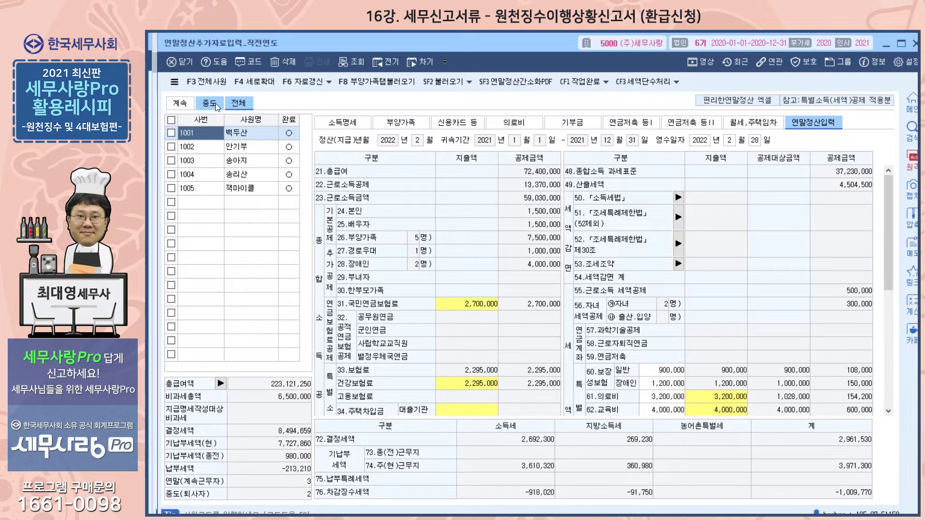
left_click(180, 104)
left_click(243, 103)
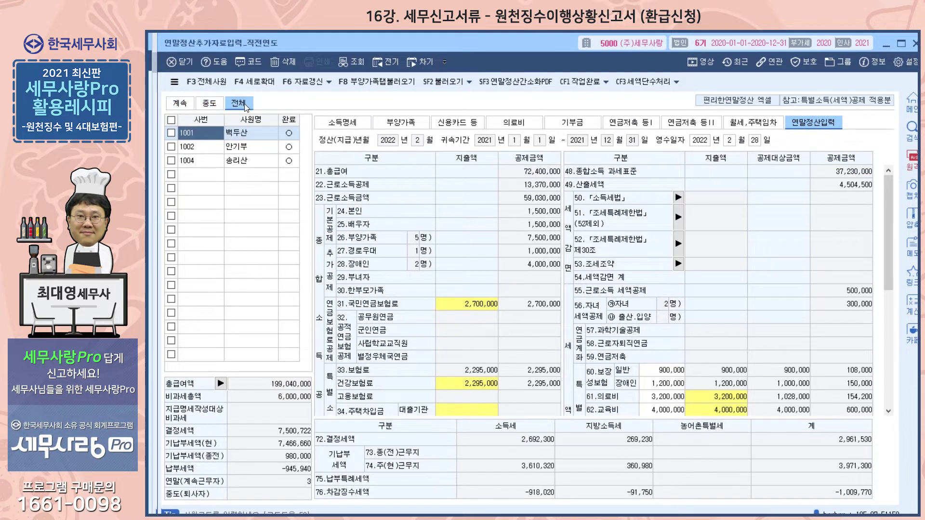
left_click(188, 103)
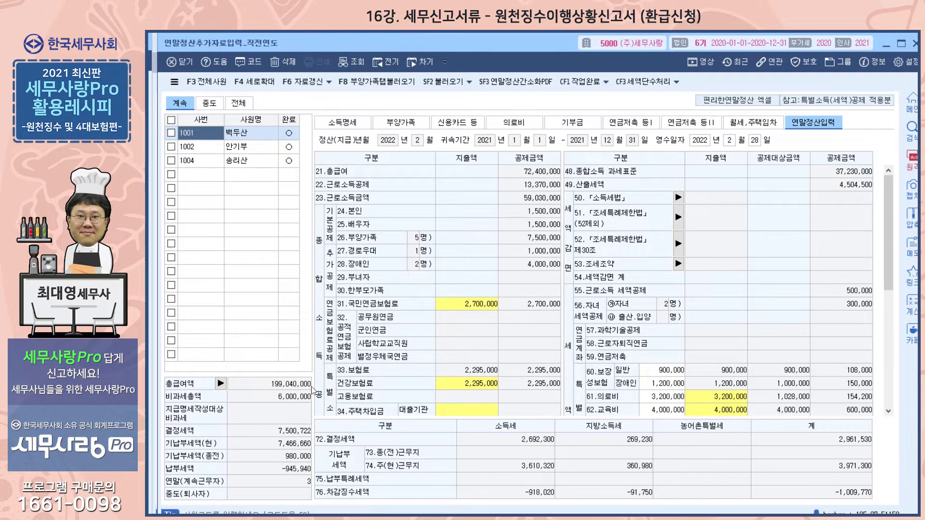
left_click(239, 103)
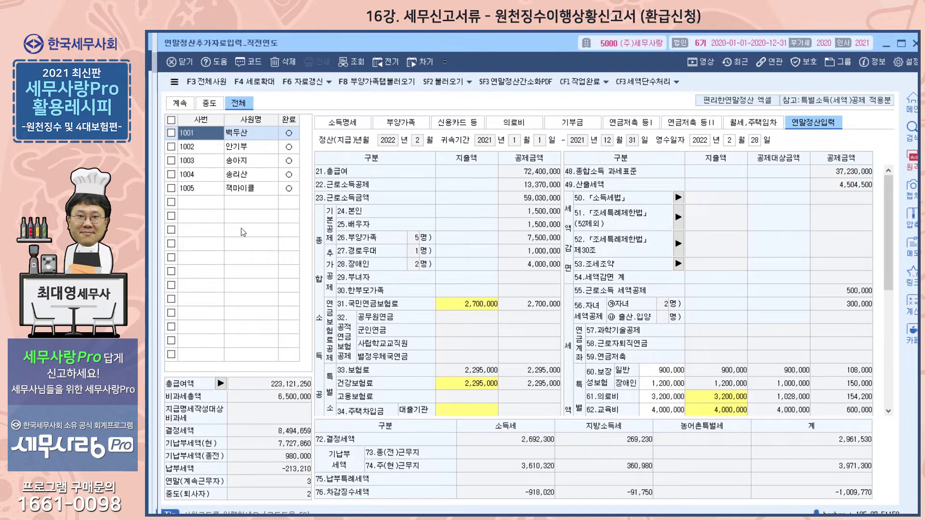
left_click(178, 104)
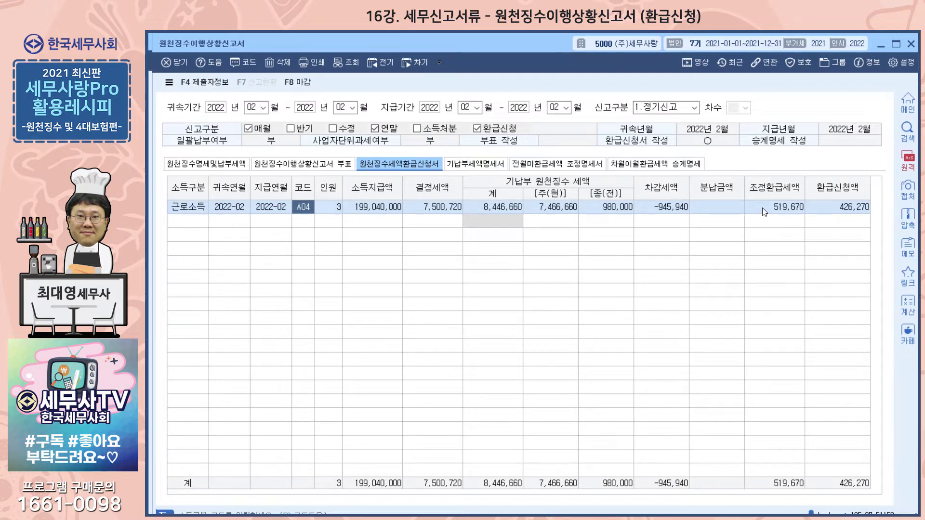
Trace the 조정환급세액 and 환급신청액 of the refund application back to the A01 and A04 tax amounts in the withholding details
left_click(205, 164)
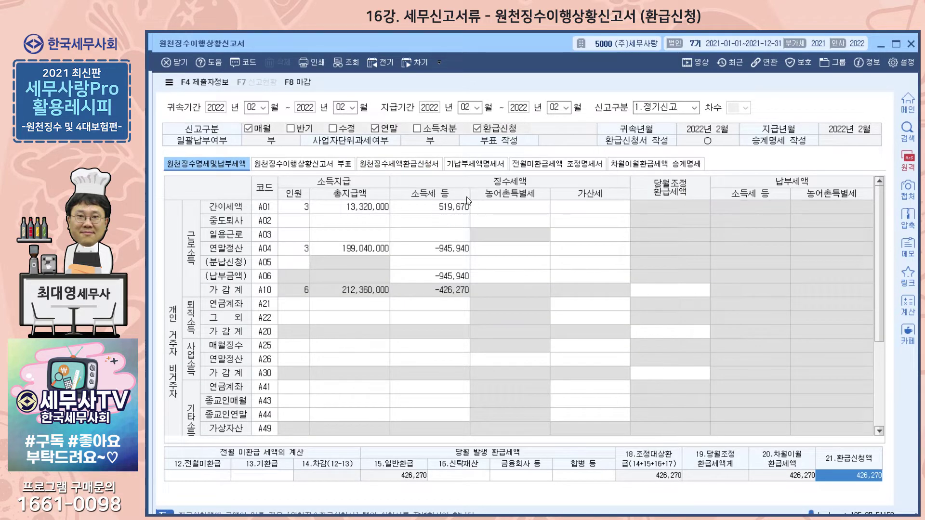
left_click(434, 166)
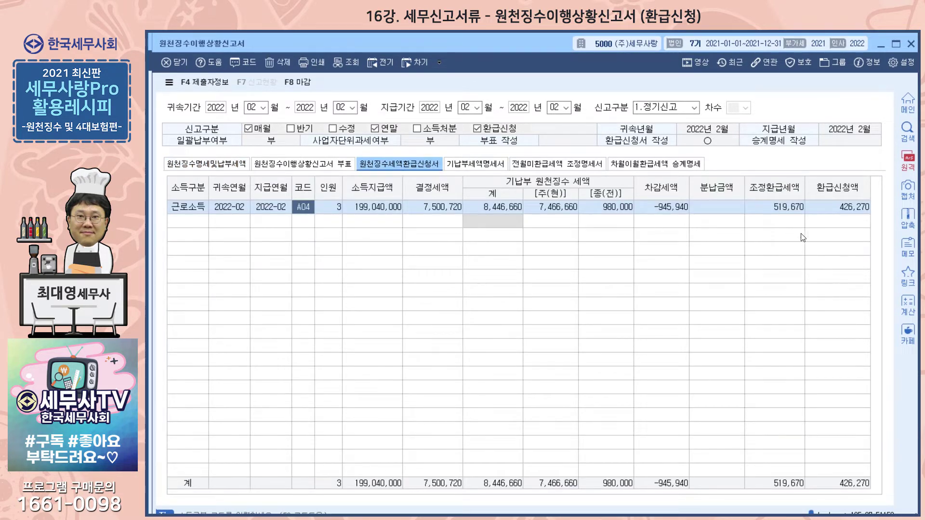
left_click(843, 212)
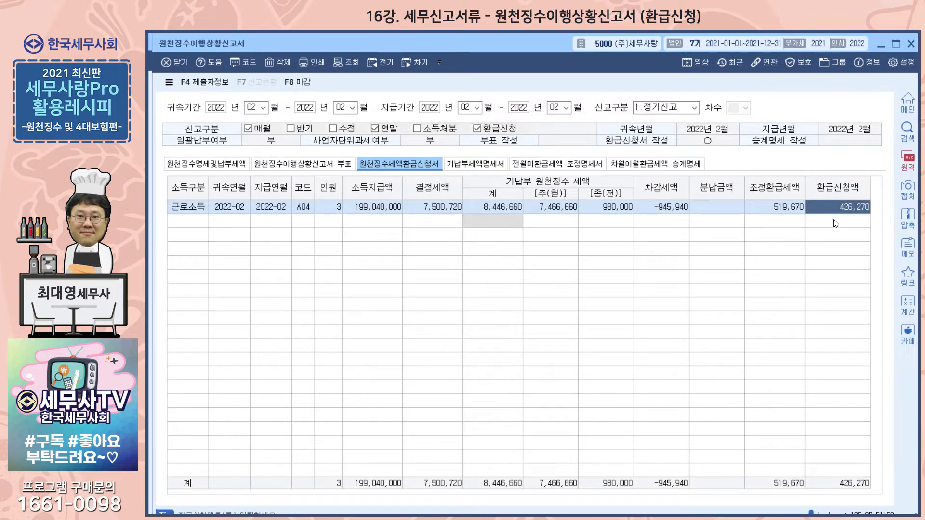
left_click(204, 165)
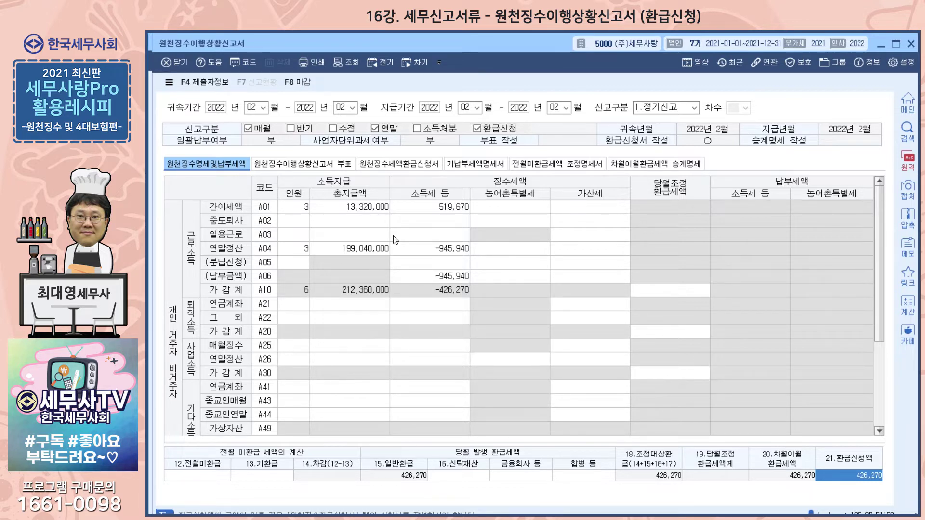
left_click(399, 166)
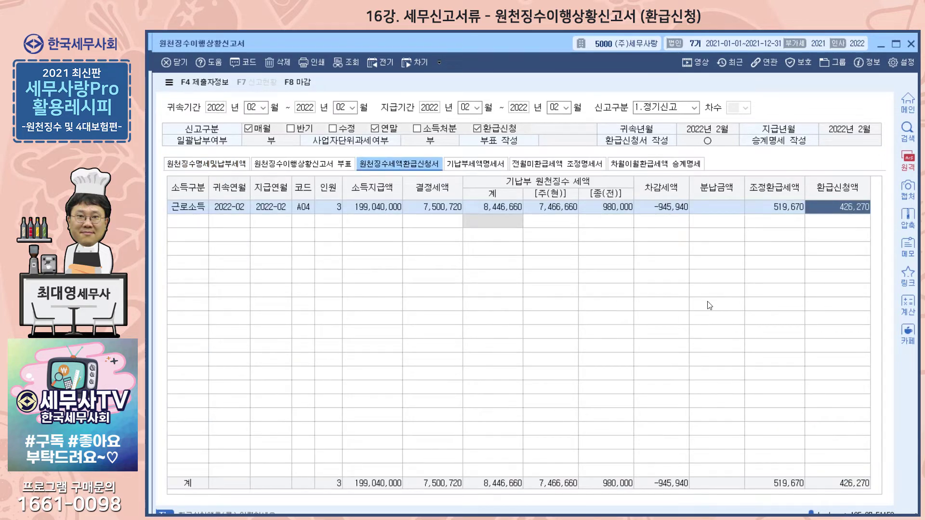
Compare the 기납부 원천징수 세액 amounts in 원천징수세액환급신청서 with the supporting figures in 기납부세액명세서
left_click(477, 166)
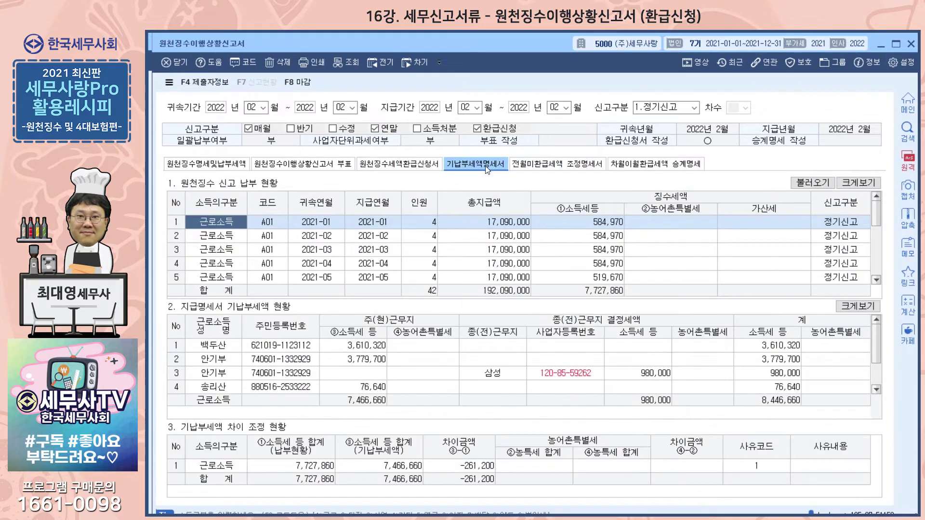
left_click(439, 169)
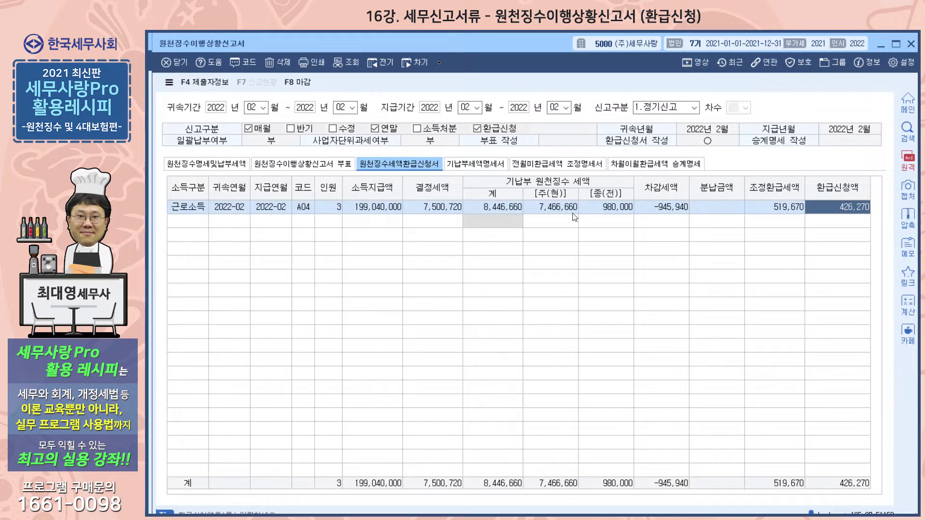
left_click(481, 164)
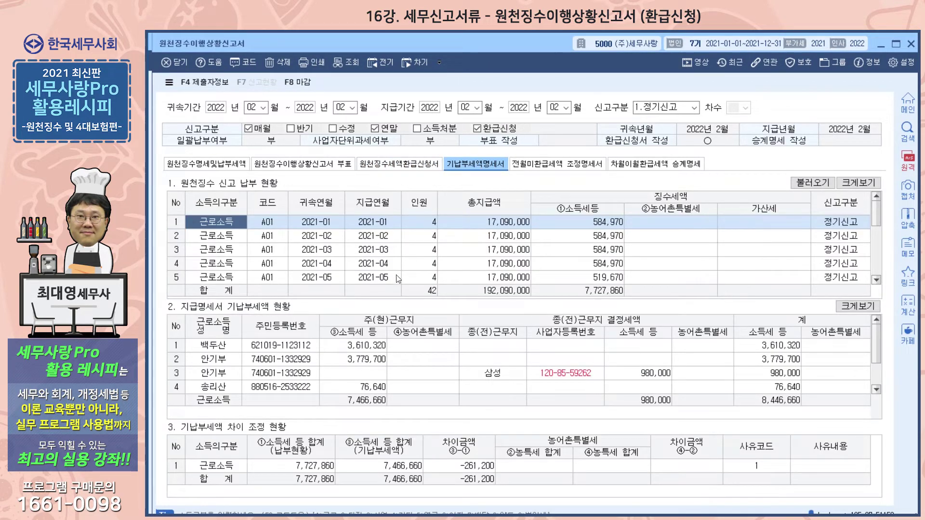
left_click(395, 163)
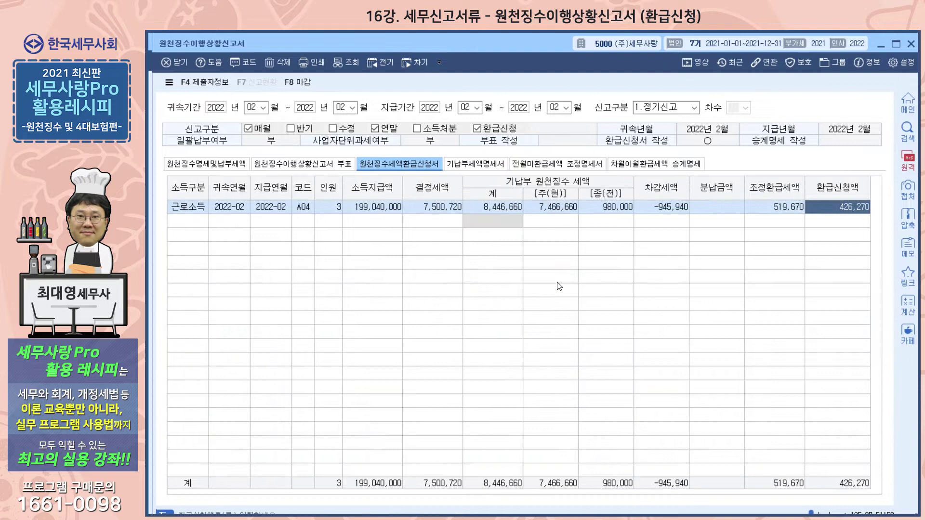
left_click(465, 164)
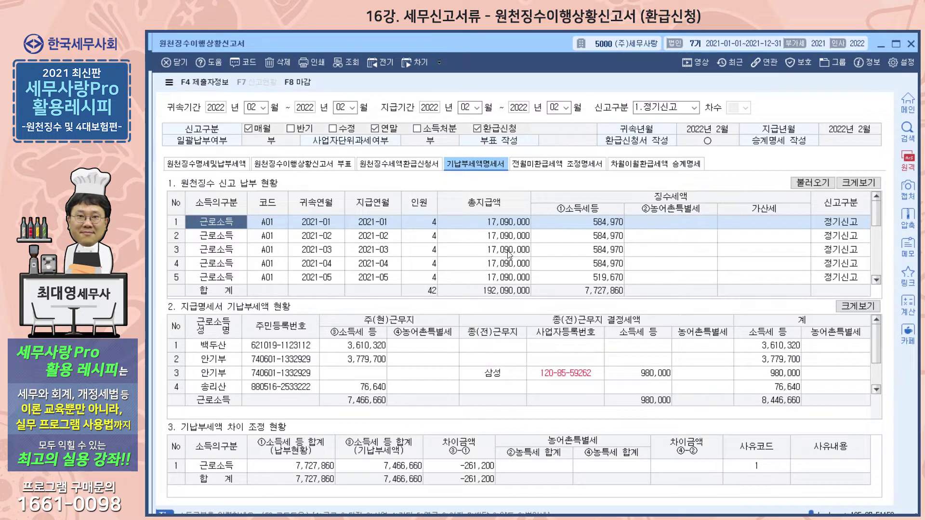
left_click(419, 165)
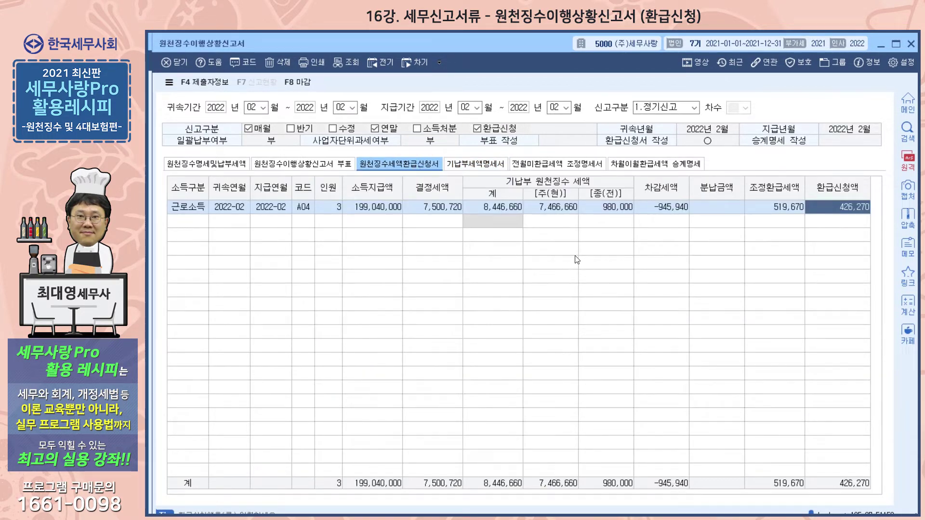
left_click(475, 164)
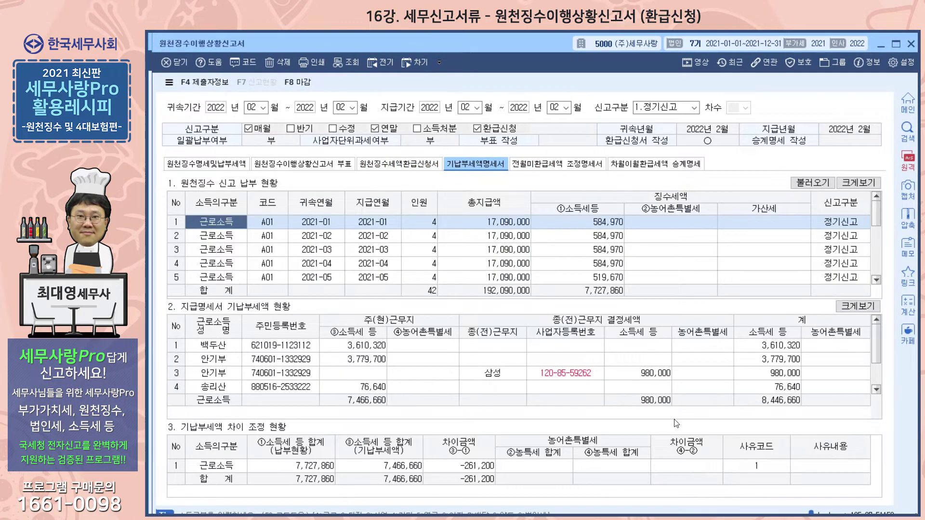
left_click(392, 165)
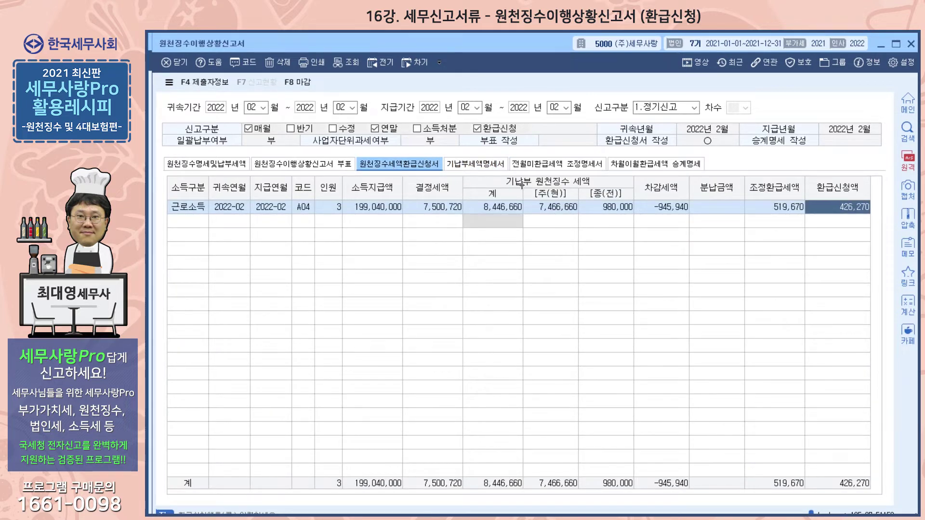
left_click(475, 165)
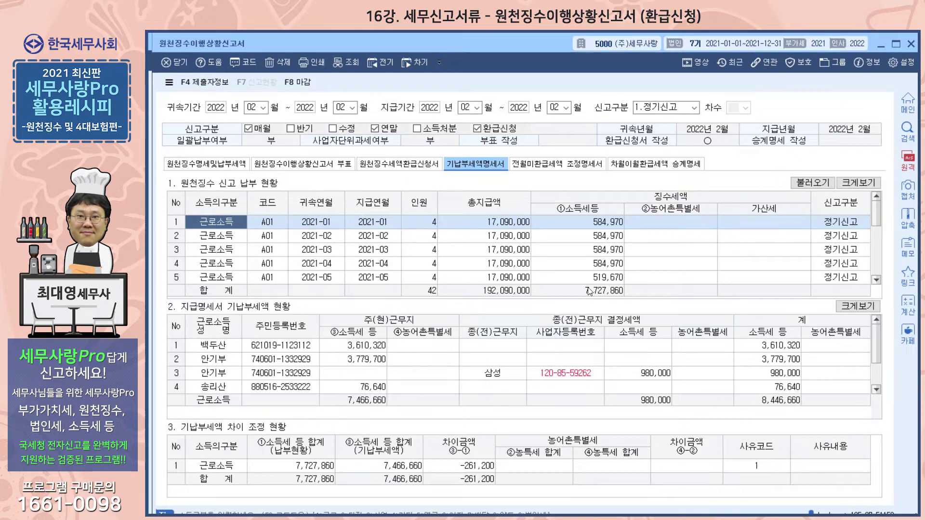
Review the monthly 근로소득 payment rows and the per-employee 기납부세액 rows in 기납부세액명세서
left_click(505, 268)
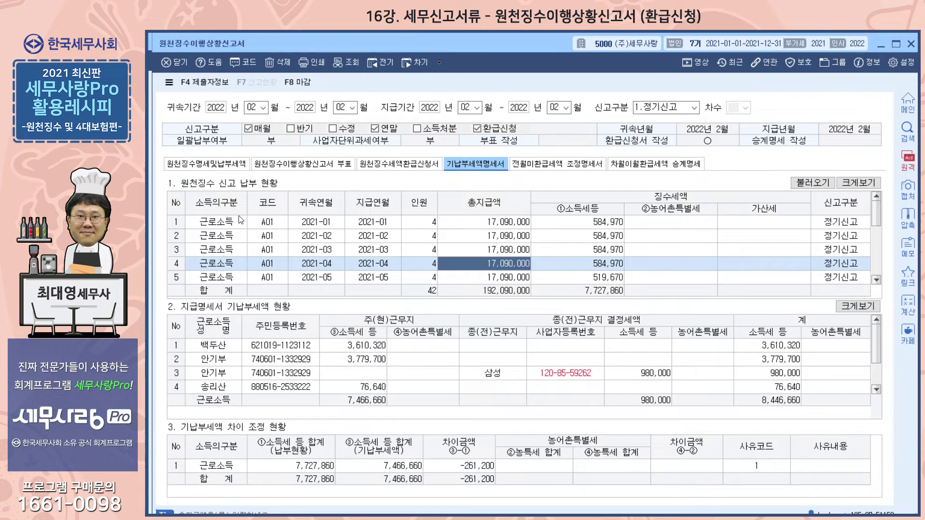
left_click(223, 222)
left_click(226, 236)
left_click(219, 250)
left_click(213, 264)
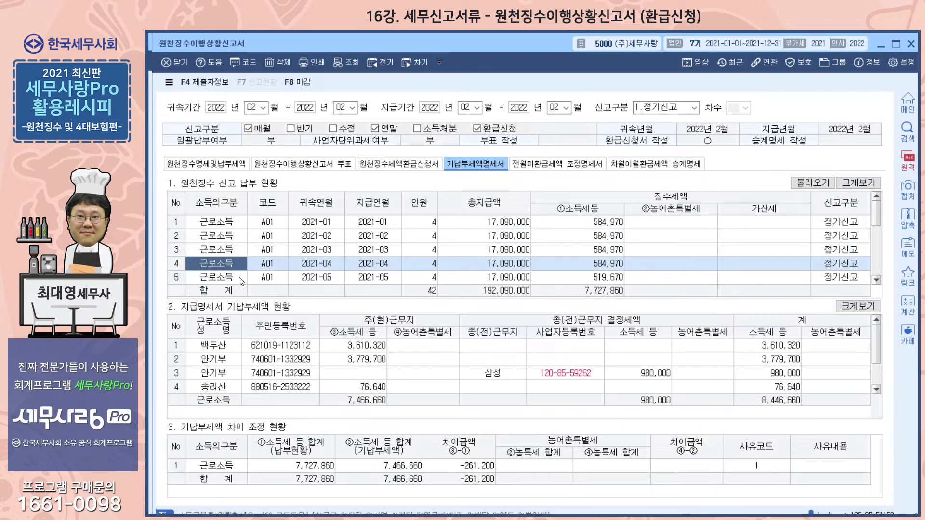
left_click(282, 359)
left_click(277, 384)
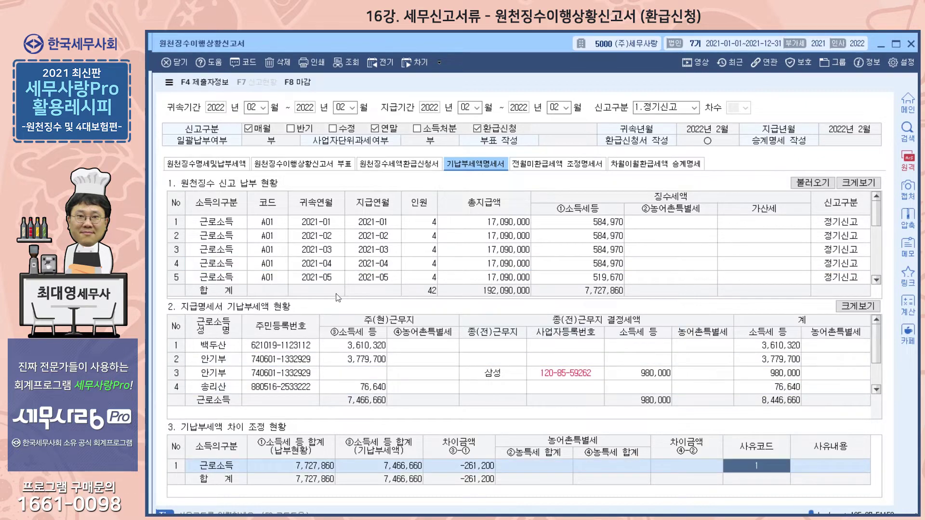
Load the 기납부세액명세서 data with only 근로소득(간이세액) selected
left_click(279, 234)
left_click(810, 184)
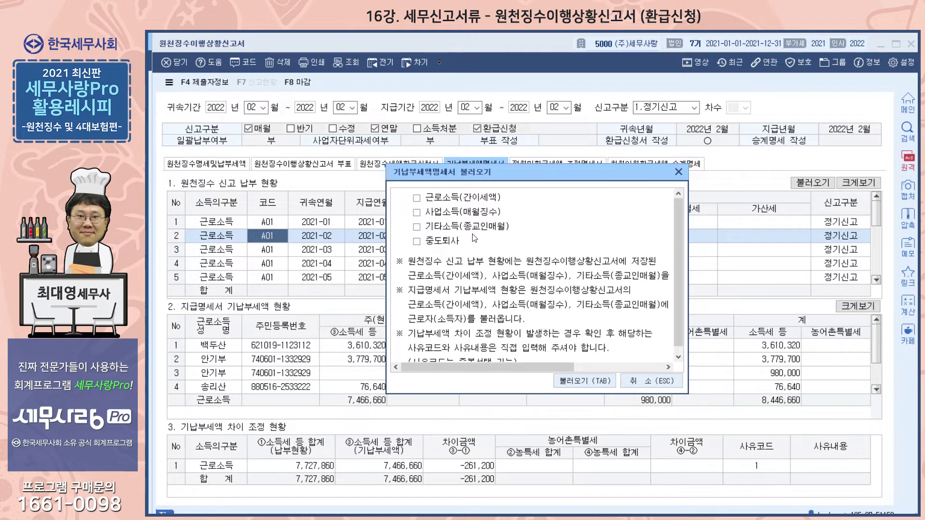
left_click(417, 198)
left_click(417, 213)
left_click(417, 242)
left_click(418, 227)
left_click(417, 213)
left_click(417, 227)
left_click(417, 198)
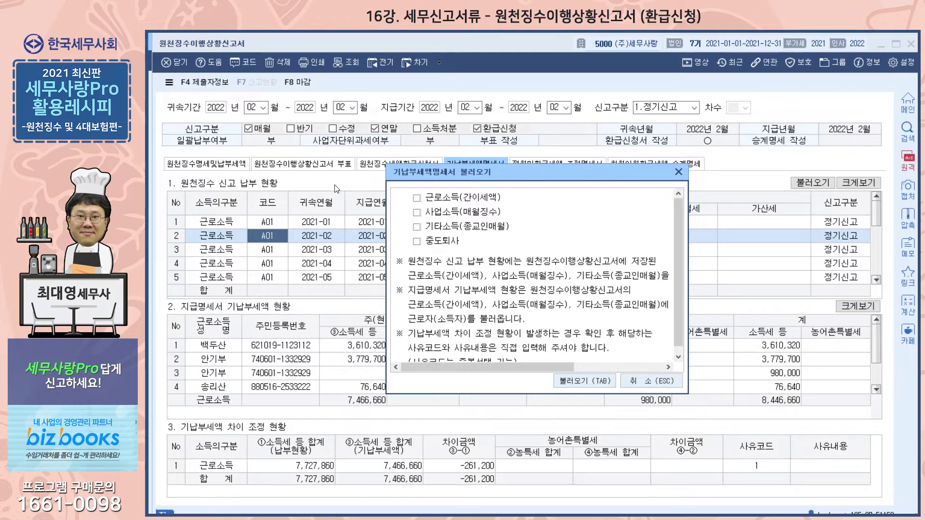
left_click(418, 198)
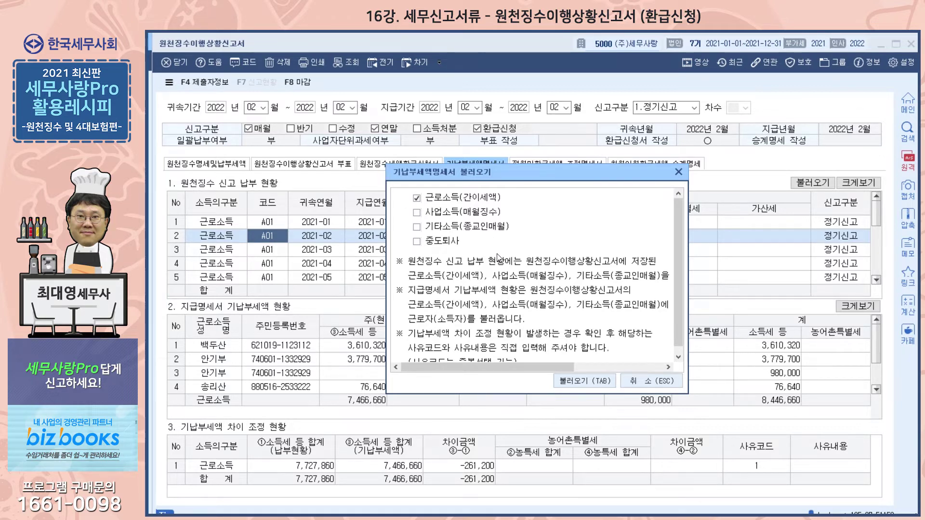
left_click(594, 383)
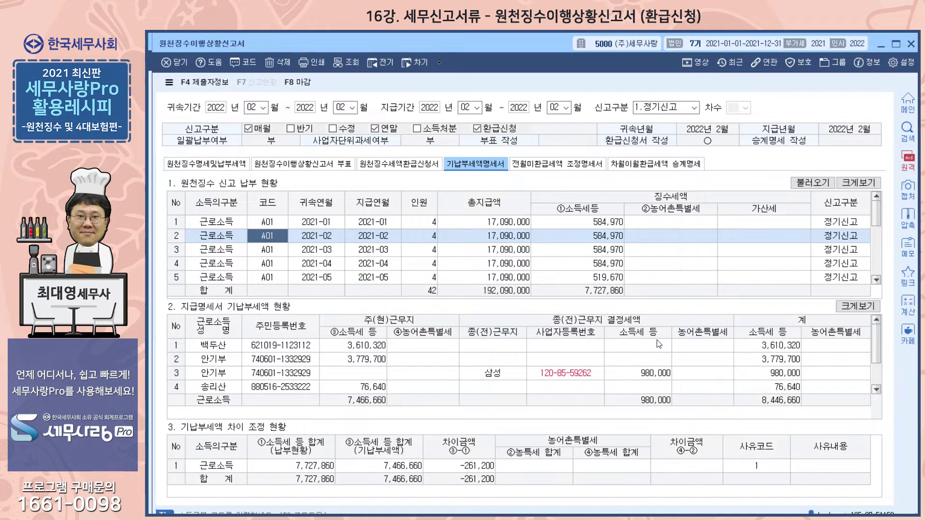
Check the 종(전)근무지 결정세액 entry from 삼성 against the monthly payment rows in 기납부세액명세서
left_click(507, 376)
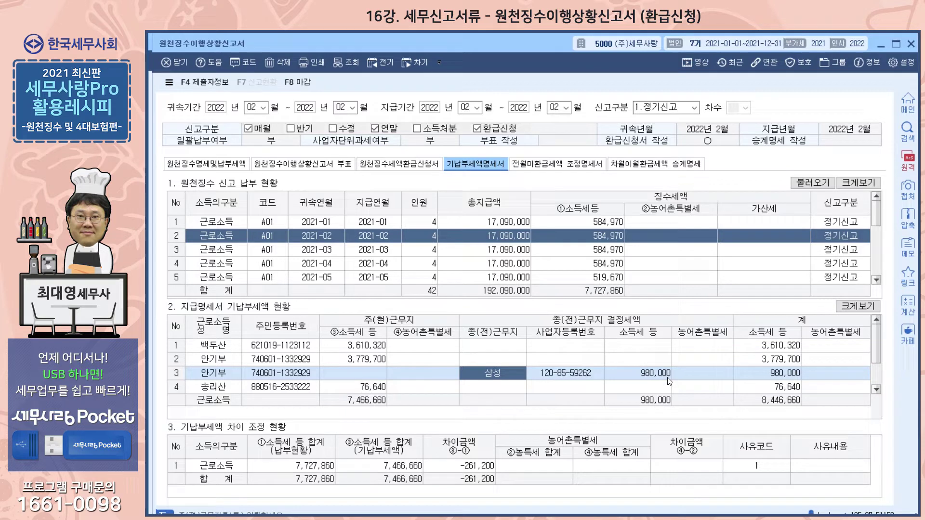
left_click(499, 255)
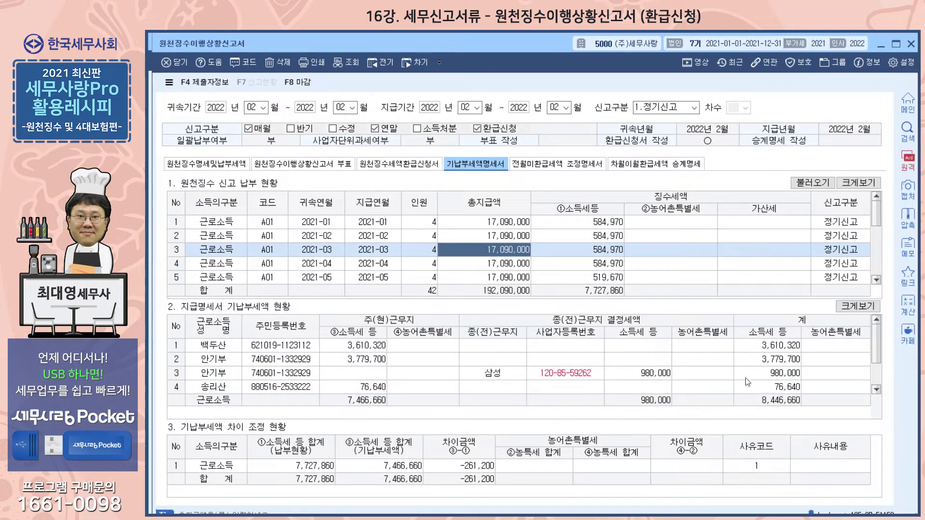
left_click(661, 371)
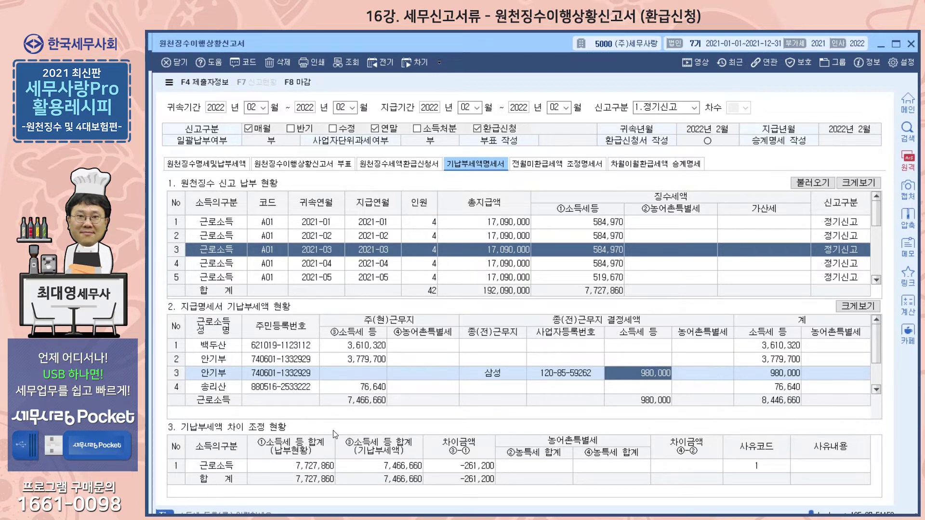
Examine the 근로소득 row of 기납부세액 차이 조정 현황 and look through its available 사유코드 options
left_click(316, 471)
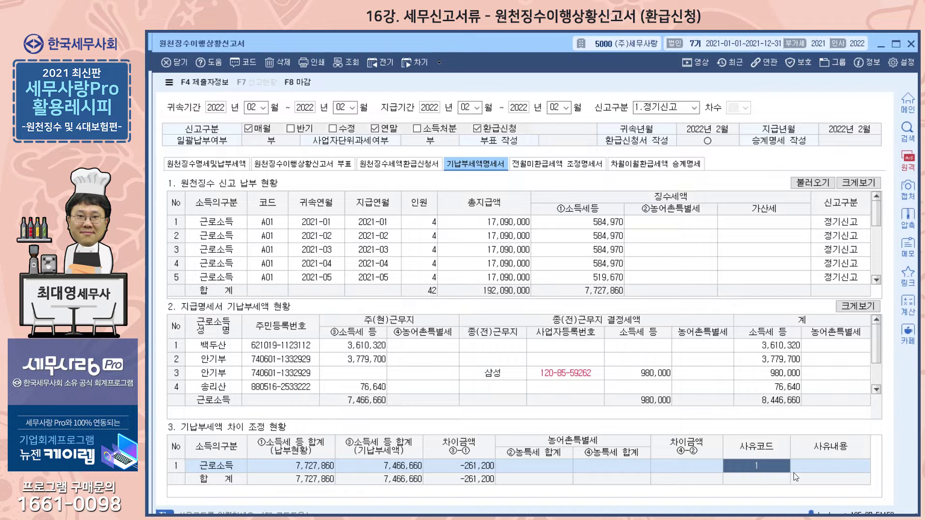
double_click(754, 471)
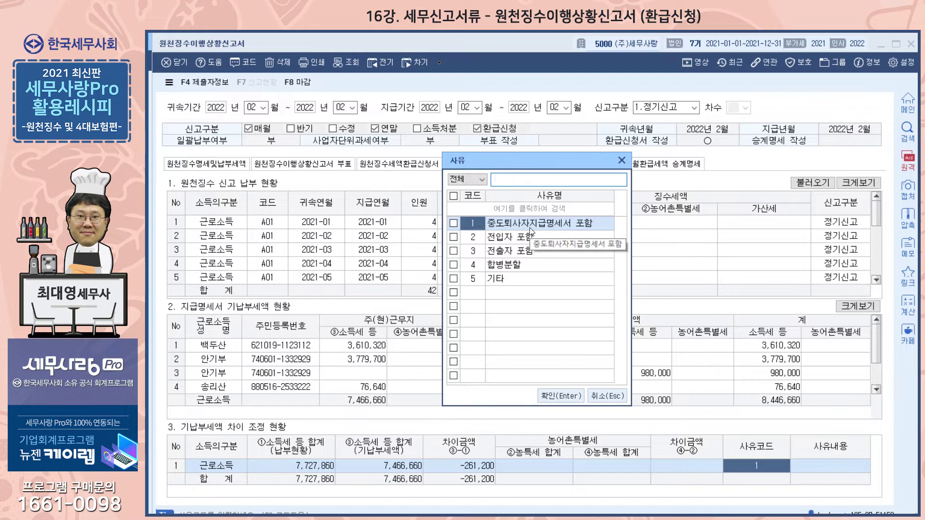
left_click(622, 160)
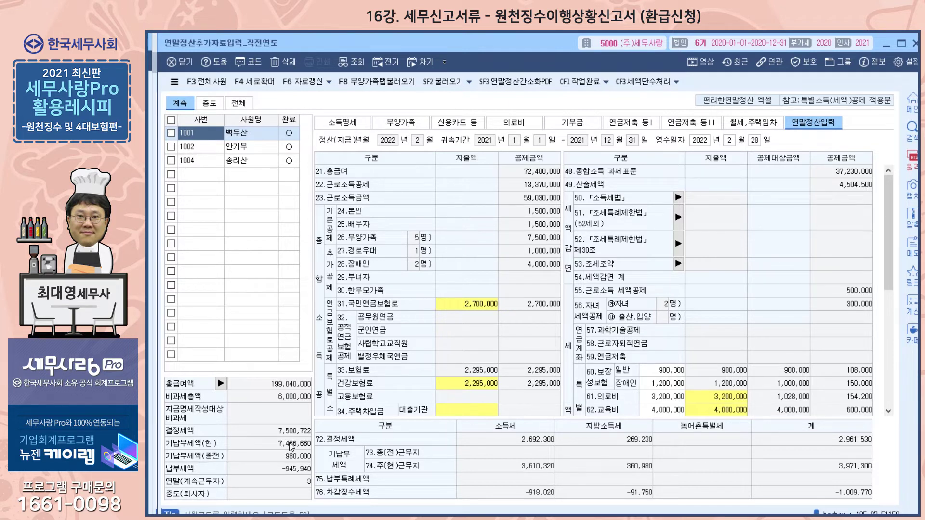
Switch to 연말정산추가자료입력 and compare the 계속, 중도 and 전체 totals, checking each 중도 employee's settlement to trace the 기납부세액 difference
left_click(238, 103)
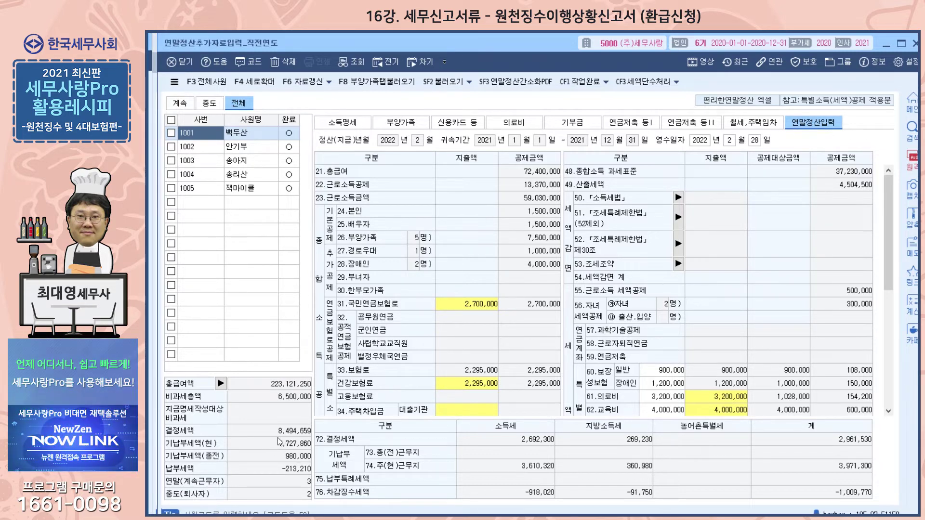
left_click(184, 107)
left_click(238, 99)
left_click(212, 104)
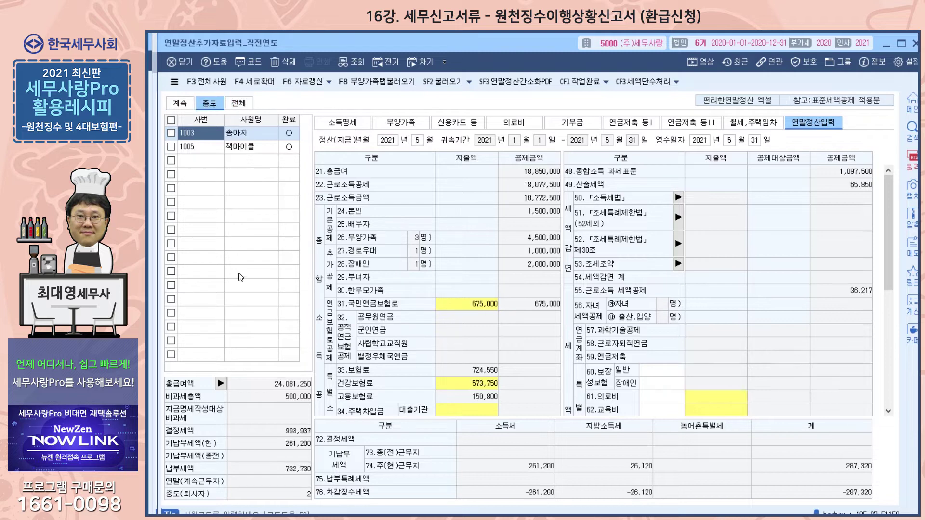
left_click(196, 147)
left_click(202, 133)
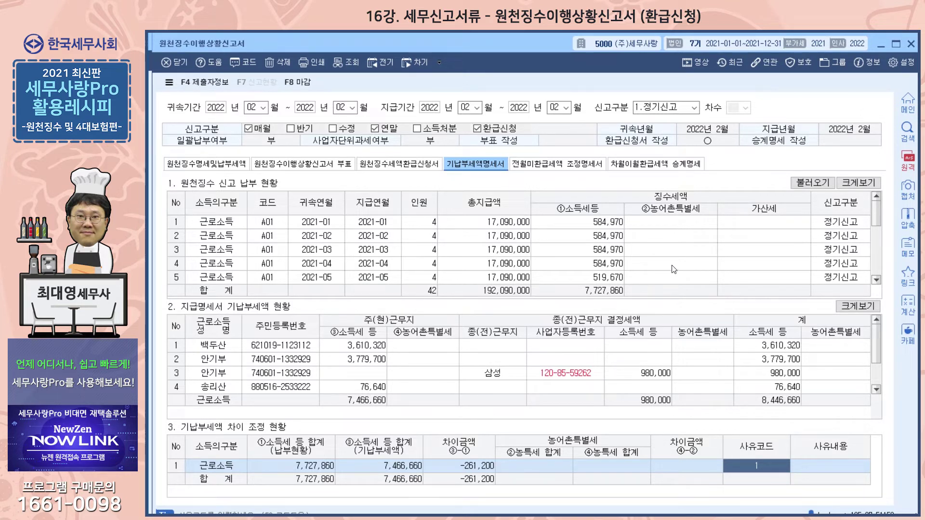
Return to 원천징수명세및납부세액 in the withholding return and review the submitter information and 국세환급금계좌신고 fields
left_click(208, 164)
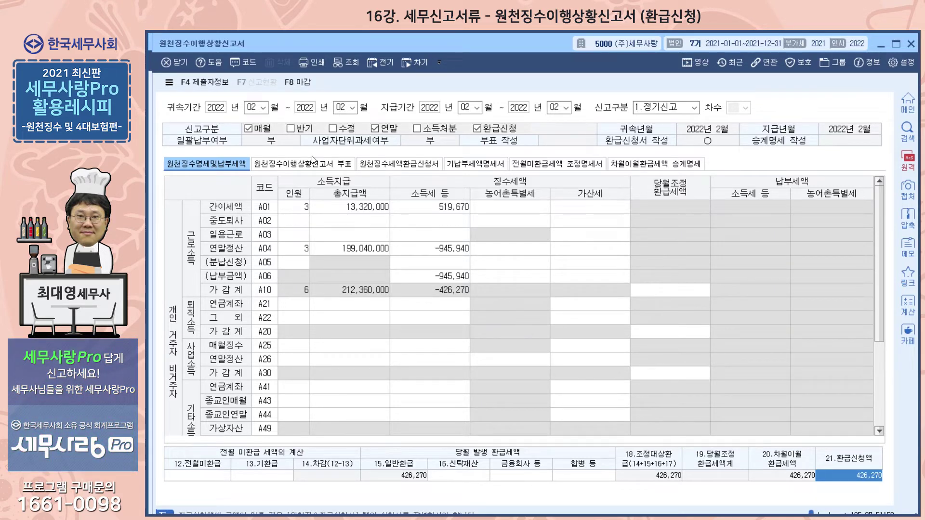
left_click(207, 82)
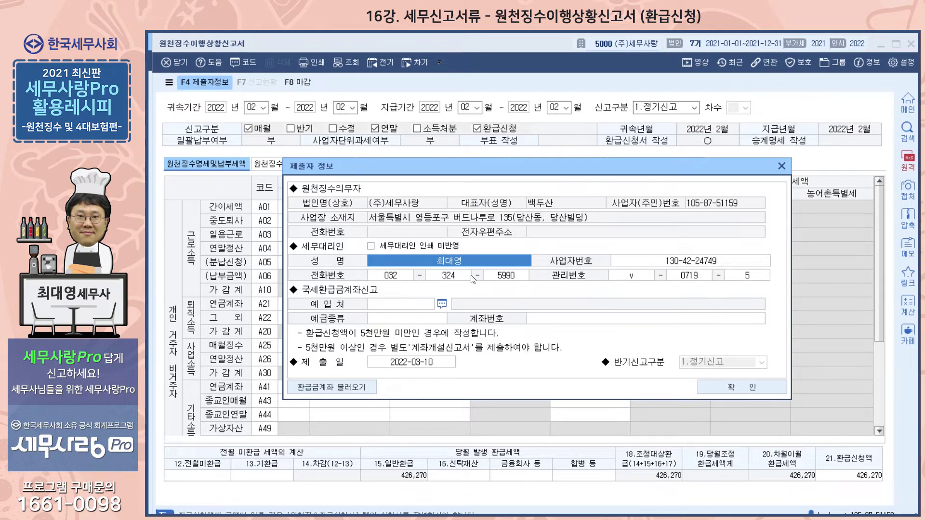
left_click(780, 165)
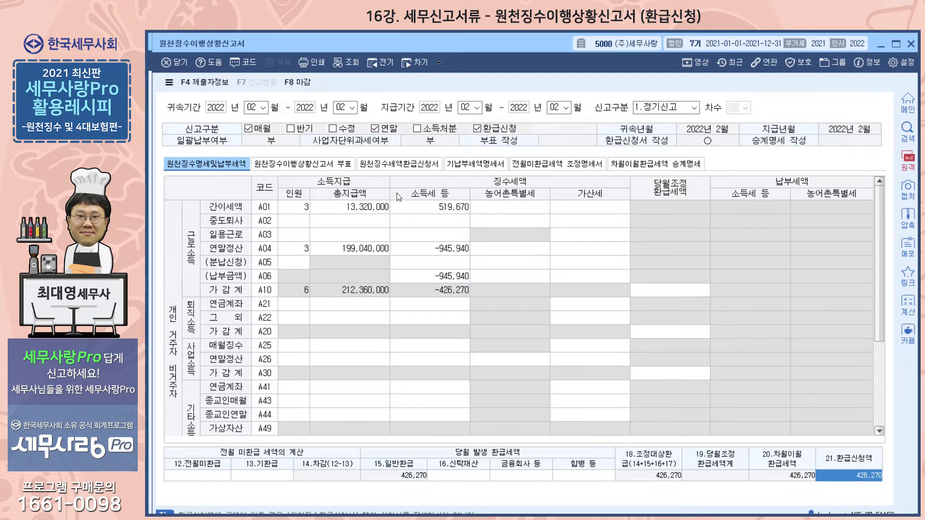
Recheck 원천징수세액환급신청서 and 기납부세액명세서, finishing on 원천징수명세및납부세액
left_click(398, 165)
left_click(481, 167)
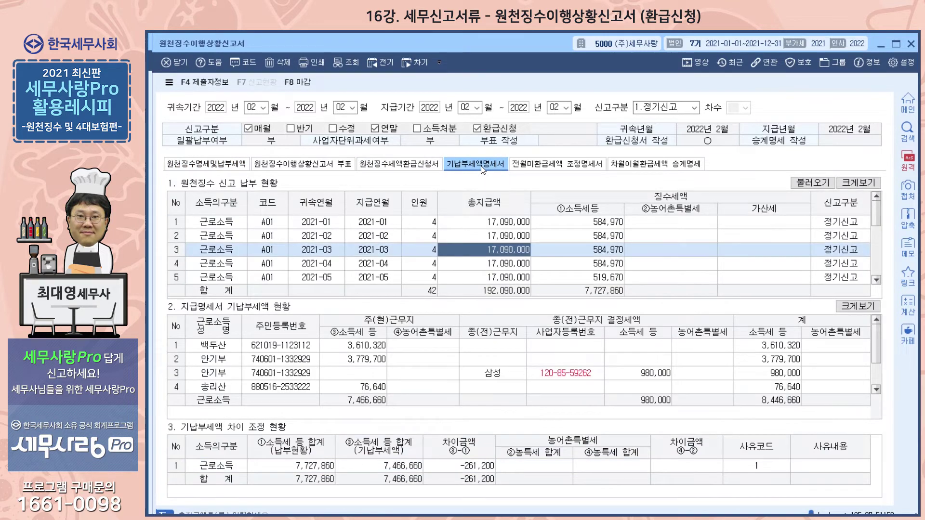
left_click(406, 162)
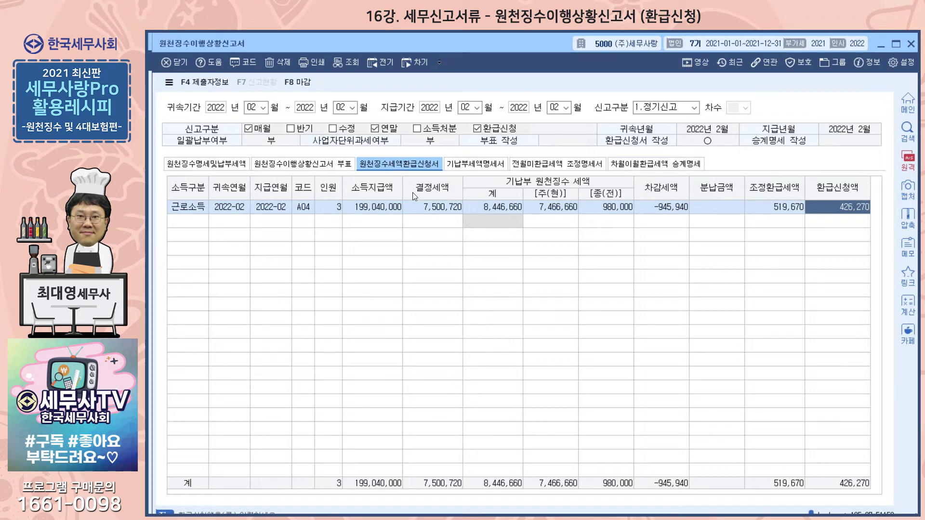
left_click(455, 166)
left_click(221, 161)
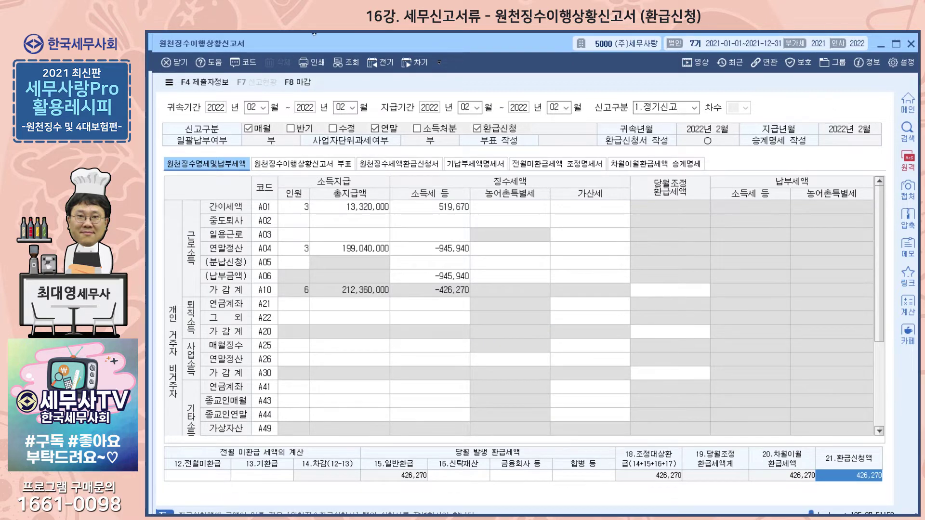
Go back to 원천징수이행상황신고서 from the main screen and finalize (마감) the February 2022 return
mouse_move(340, 43)
left_mouse_down()
mouse_move(339, 74)
mouse_move(363, 54)
mouse_move(345, 41)
left_mouse_up()
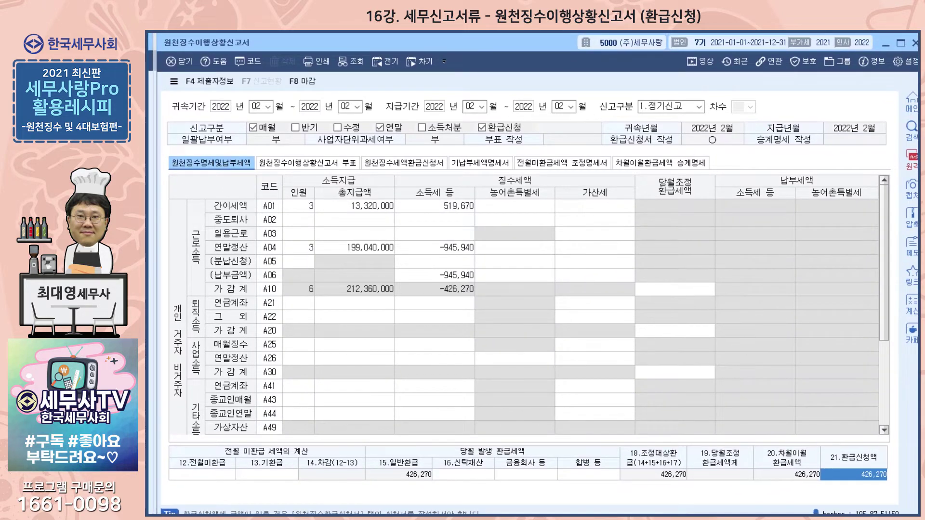
key("Escape")
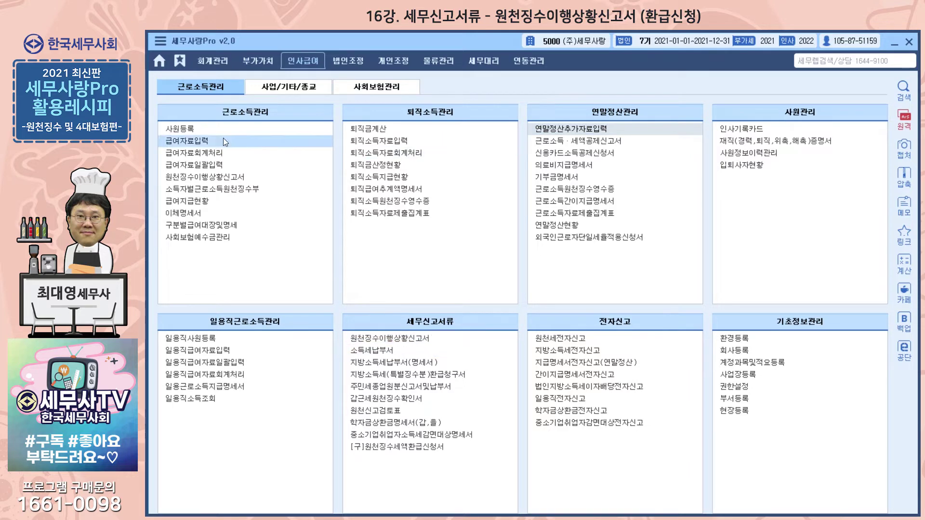
left_click(204, 176)
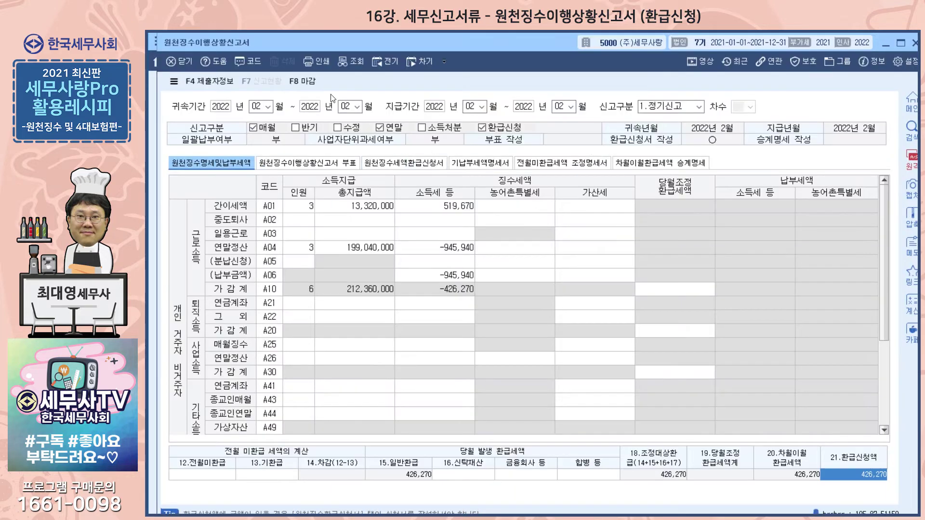
left_click(308, 82)
left_click(427, 311)
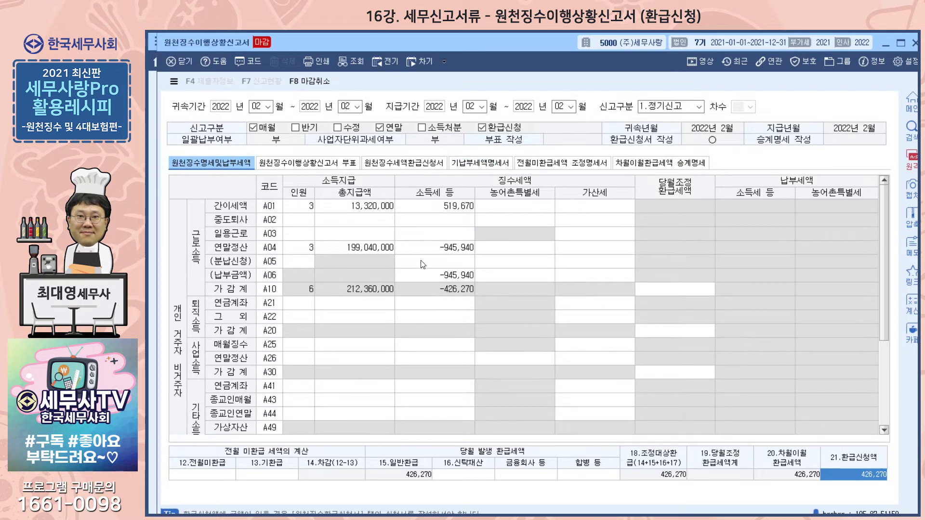
Open 지방소득세납부서(명세서), show 현재회사 지방소득세 계산서/납부서 for 귀속 and 지급 February 2022, and load the saved data
key("Escape")
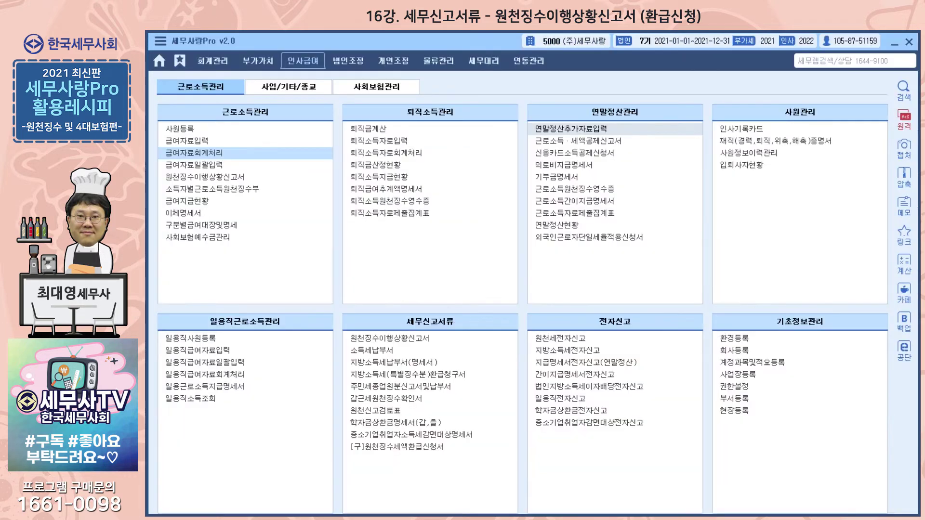
left_click(412, 365)
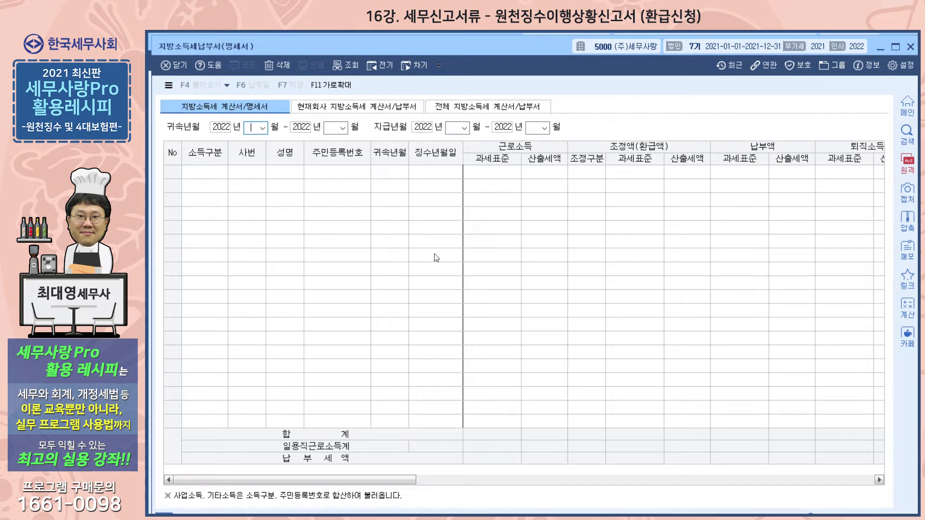
left_click(349, 108)
type("2")
key("Return")
key("Return")
key("Return")
key("Return")
key("Return")
key("Return")
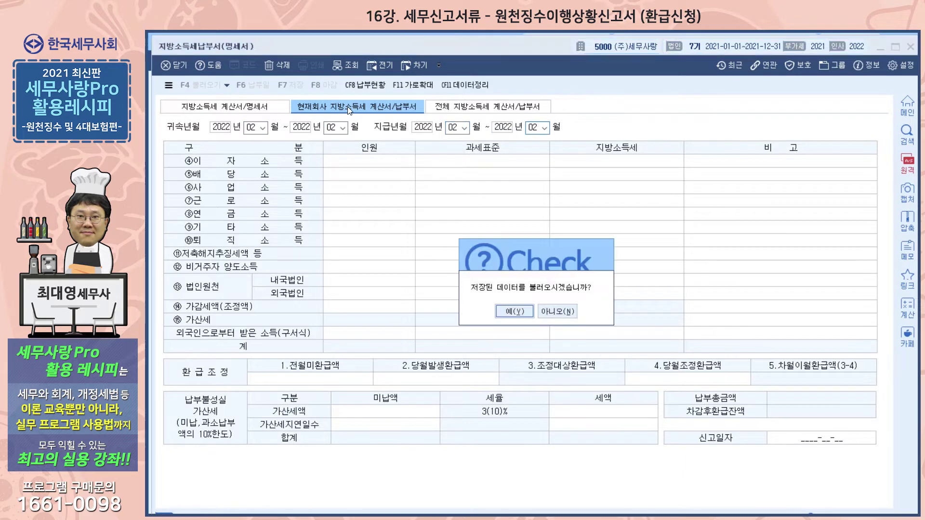
left_click(512, 311)
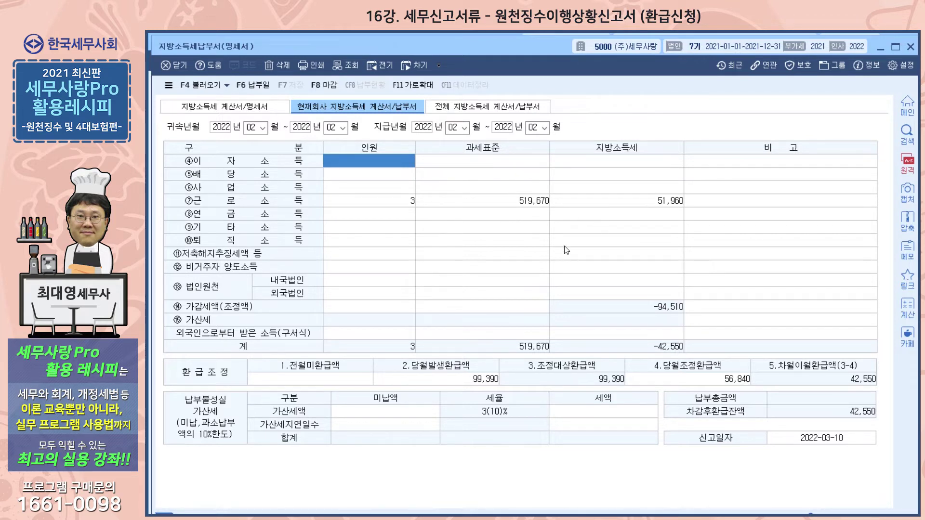
Compare the 근로소득 row's 과세표준 with its 지방소득세, and view the 가감조정내역 behind 당월발생환급액
left_click(648, 200)
left_click(529, 202)
left_click(573, 199)
left_click(530, 200)
left_click(566, 201)
left_click(529, 199)
left_click(571, 200)
left_click(530, 200)
left_click(571, 200)
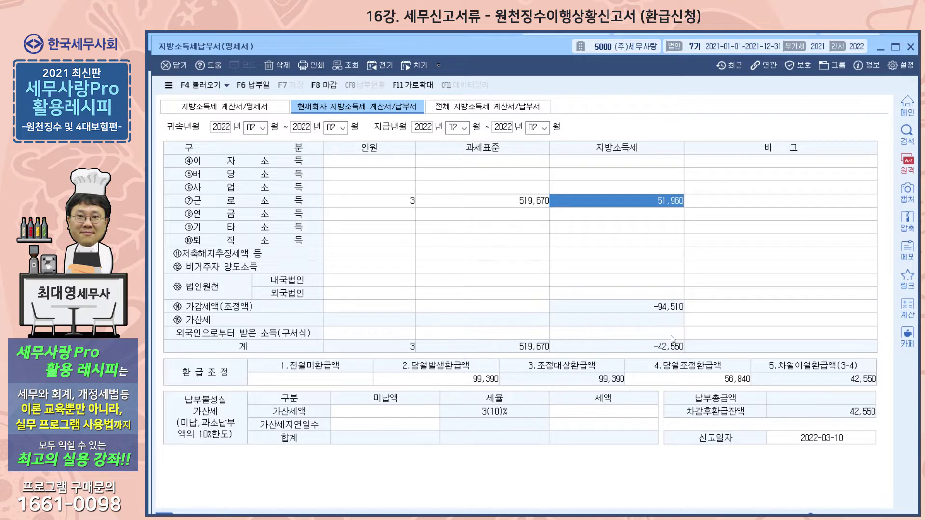
double_click(424, 383)
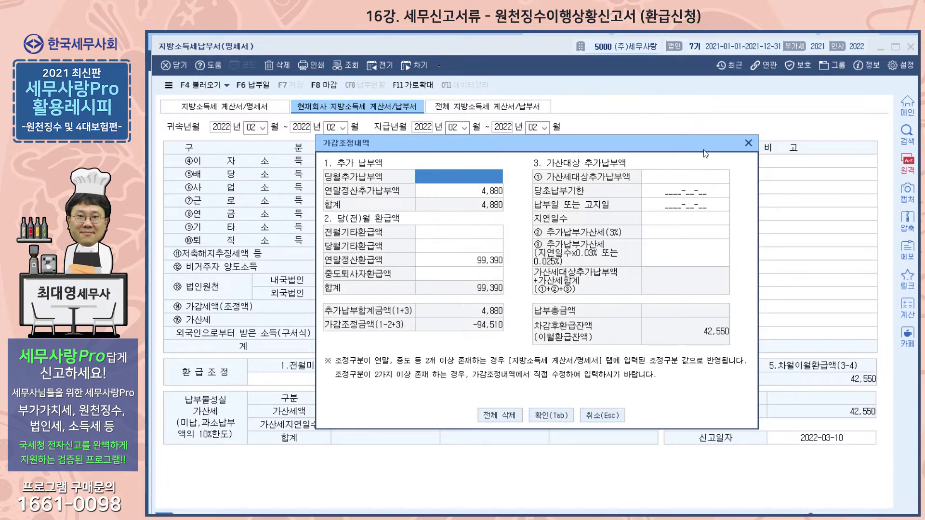
left_click(748, 143)
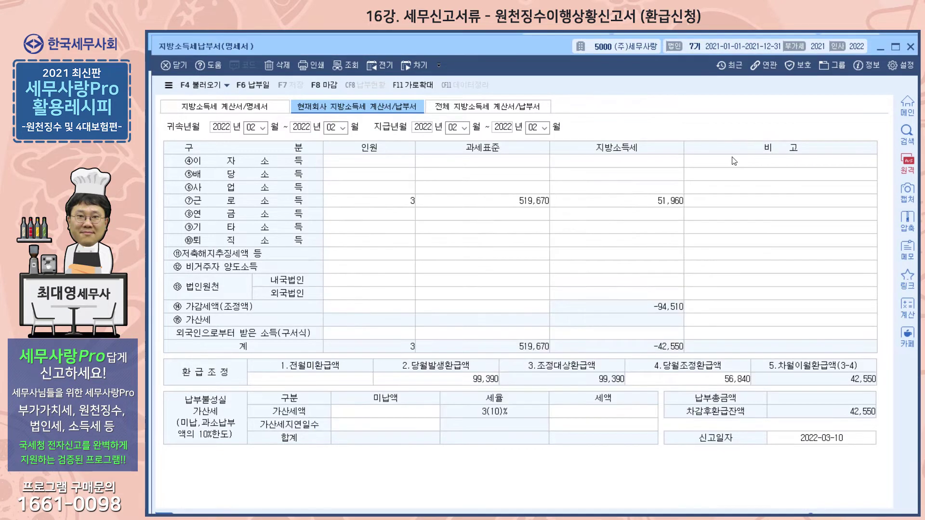
Re-query the February 2022 local income tax statement, declining the saved data so the amounts are recalculated
left_click(331, 127)
key("Return")
key("Return")
key("Return")
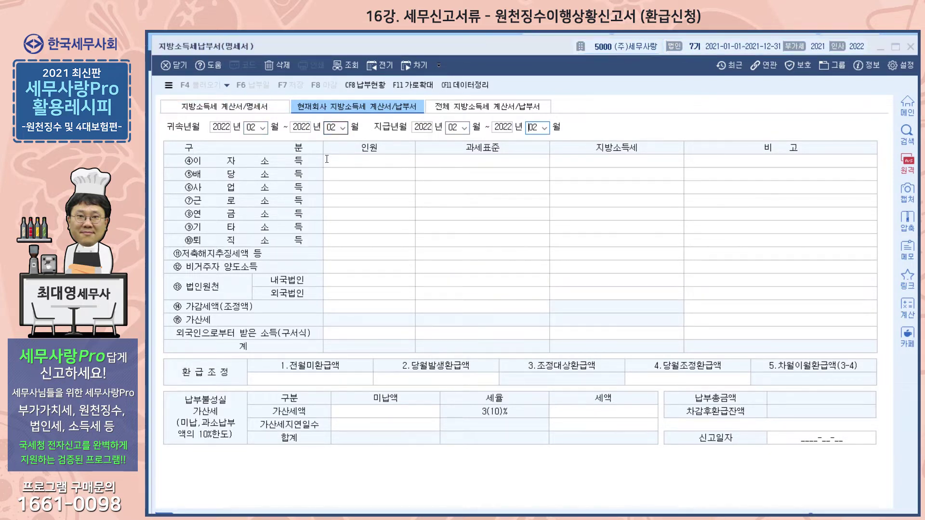
key("Return")
left_click(559, 318)
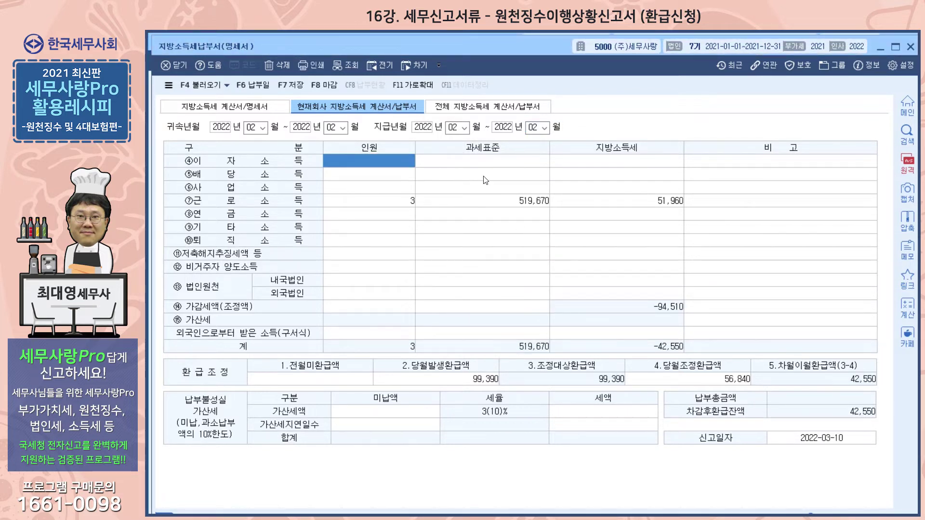
Check 연말정산추가납부액 and 연말정산환급액 in 가감조정내역, and inspect the refund adjustment row
left_click(499, 332)
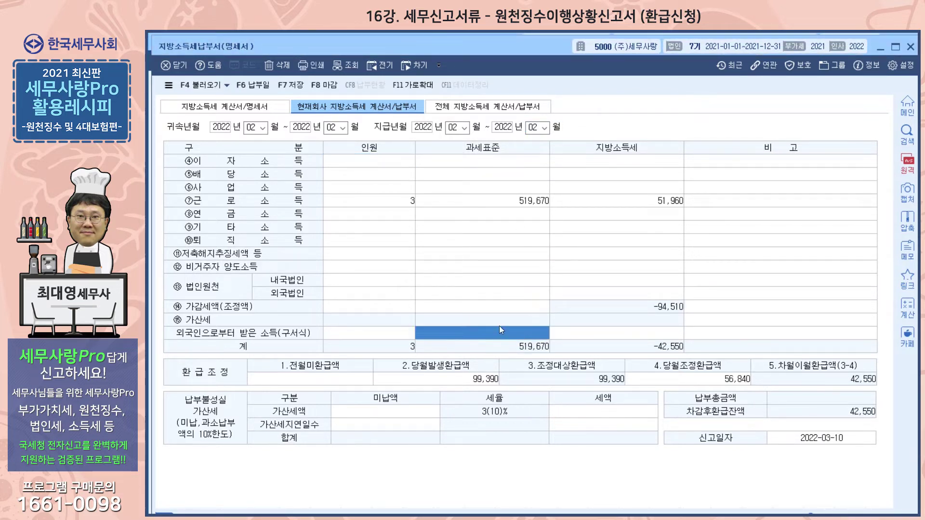
left_click(421, 377)
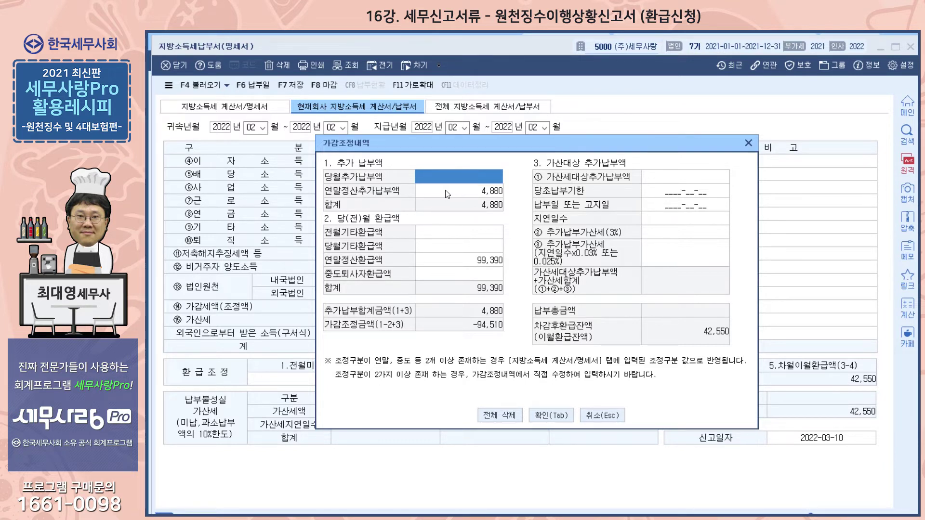
left_click(467, 192)
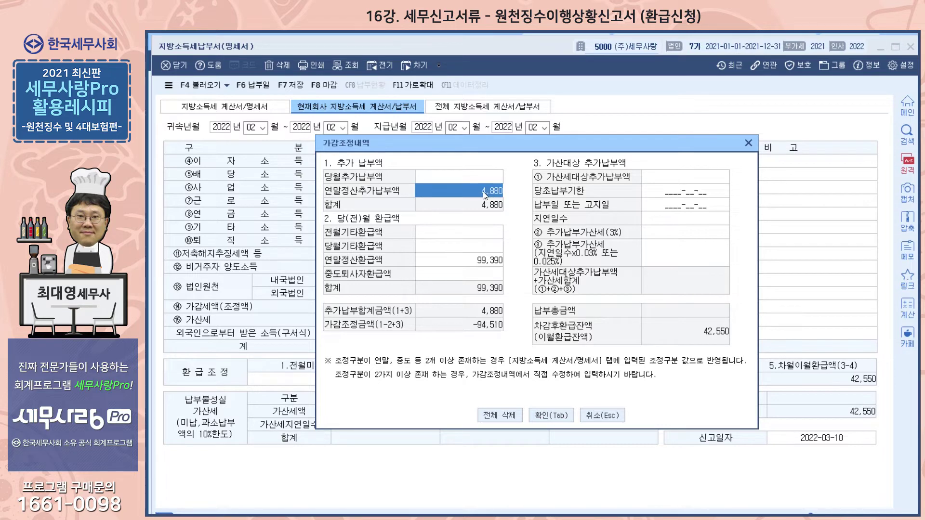
left_click(461, 259)
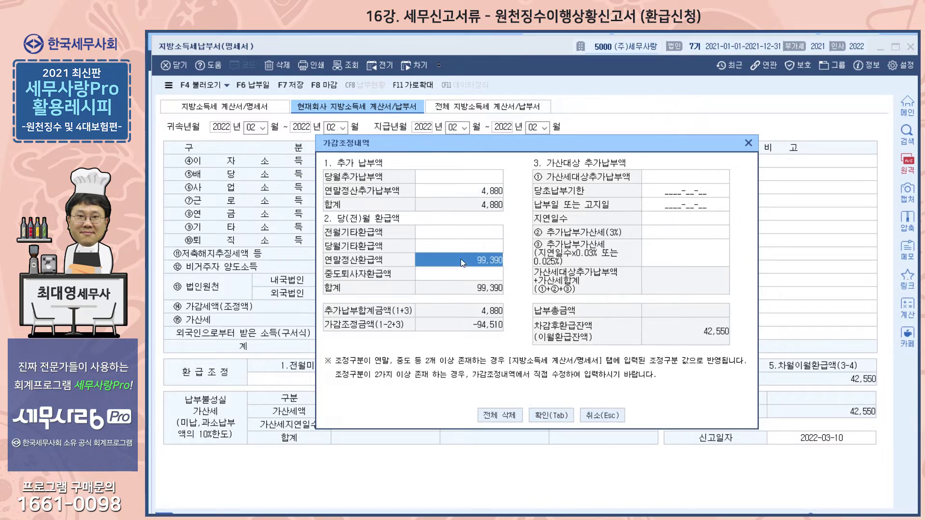
left_click(747, 143)
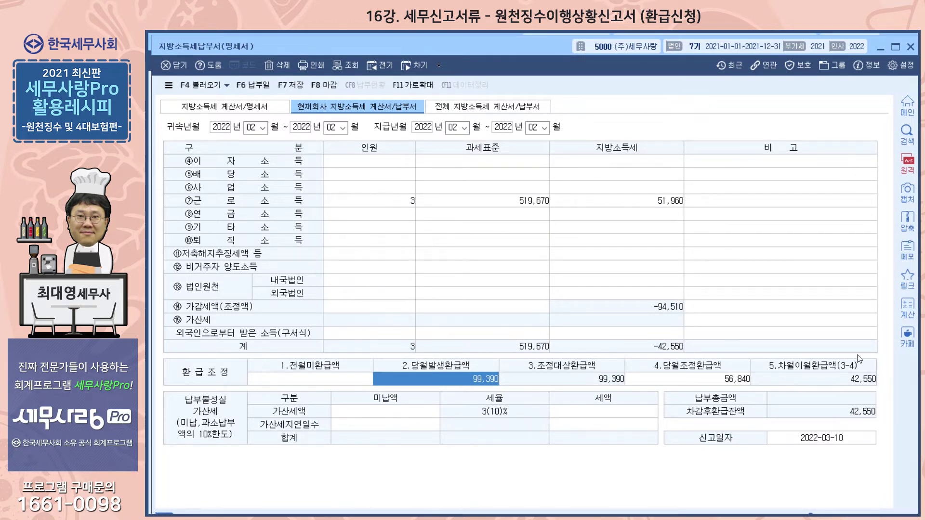
key("Escape")
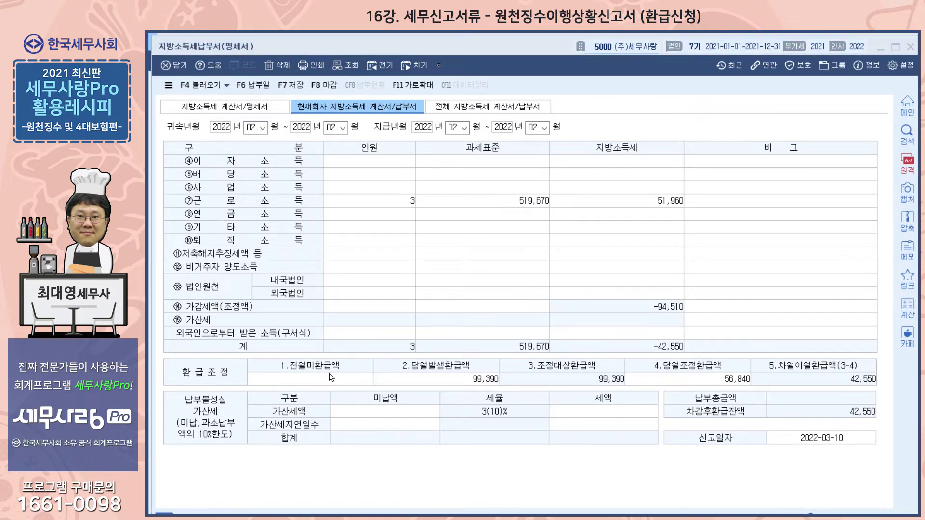
left_click(332, 377)
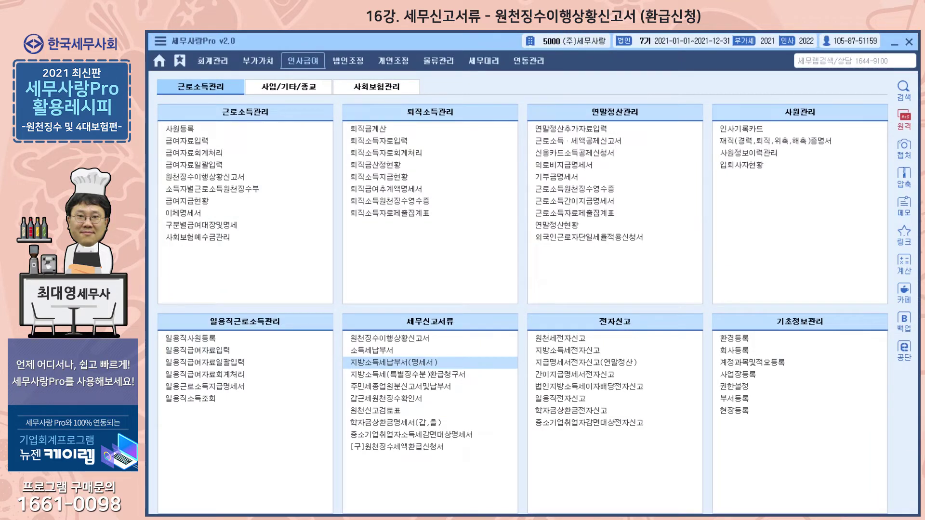
Open the prior-year 연말정산현황 for 계속근무 employees and check each employee's 차감지방소득세 against the local tax adjustment
left_click(570, 227)
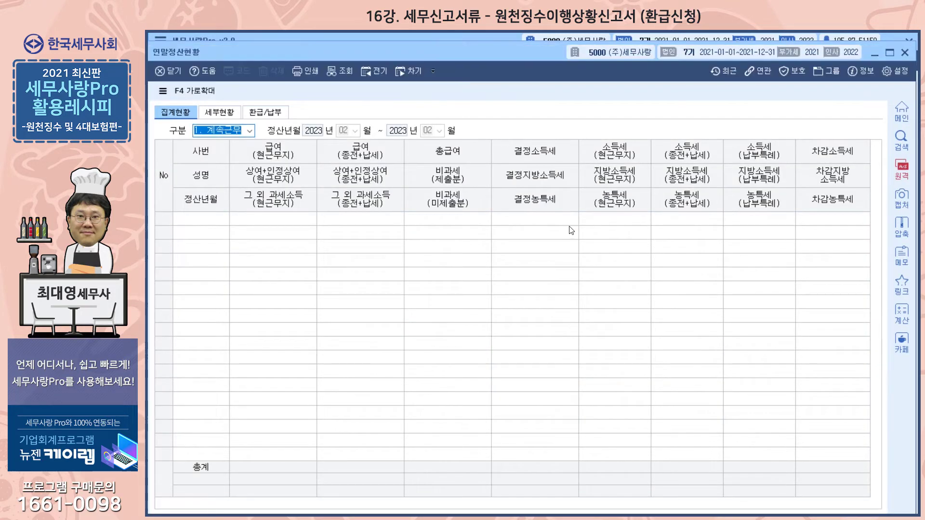
left_click(386, 70)
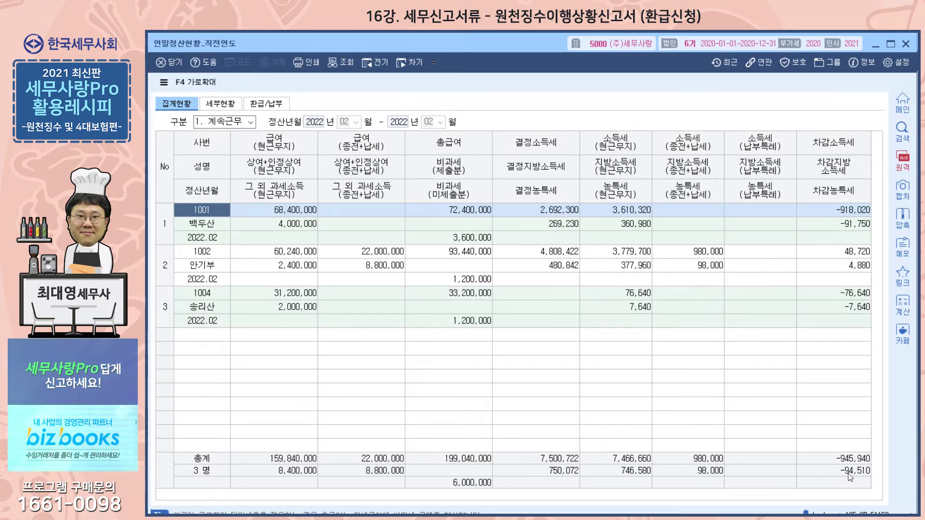
left_click(838, 224)
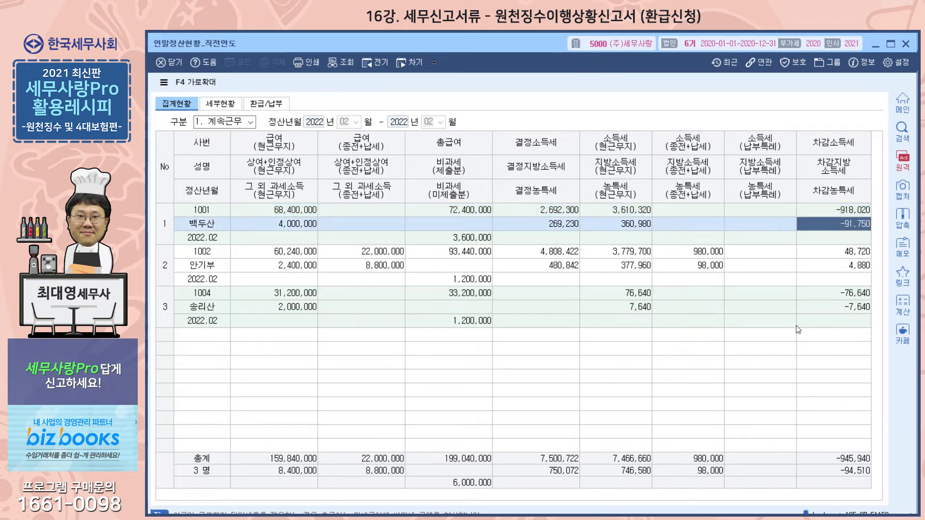
left_click(826, 269)
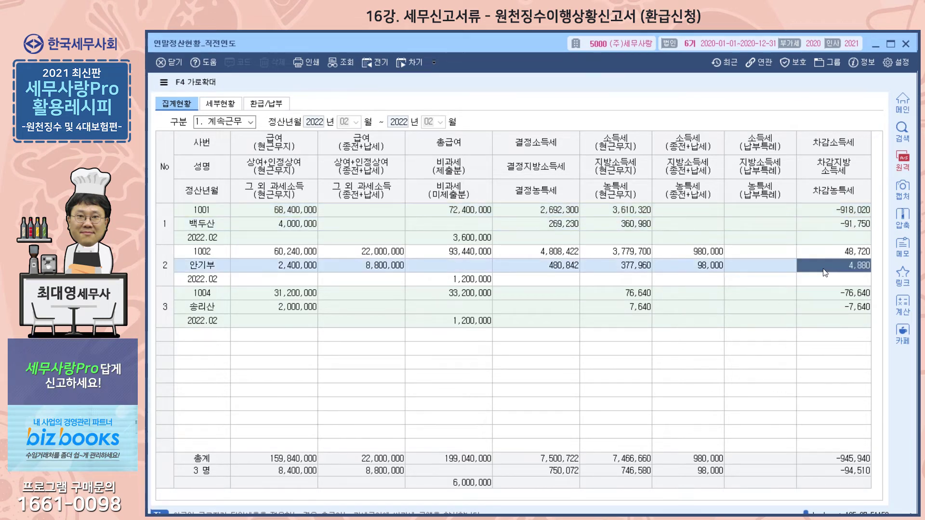
left_click(808, 307)
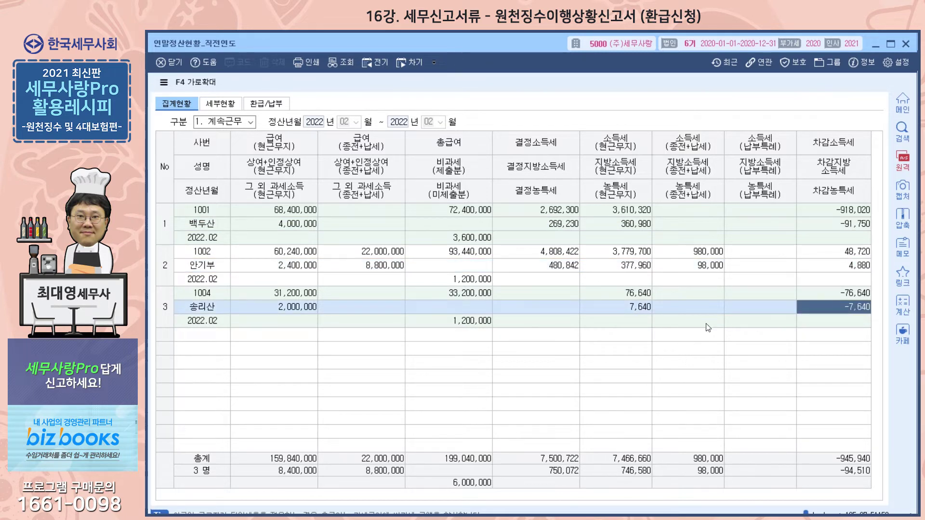
key("Escape")
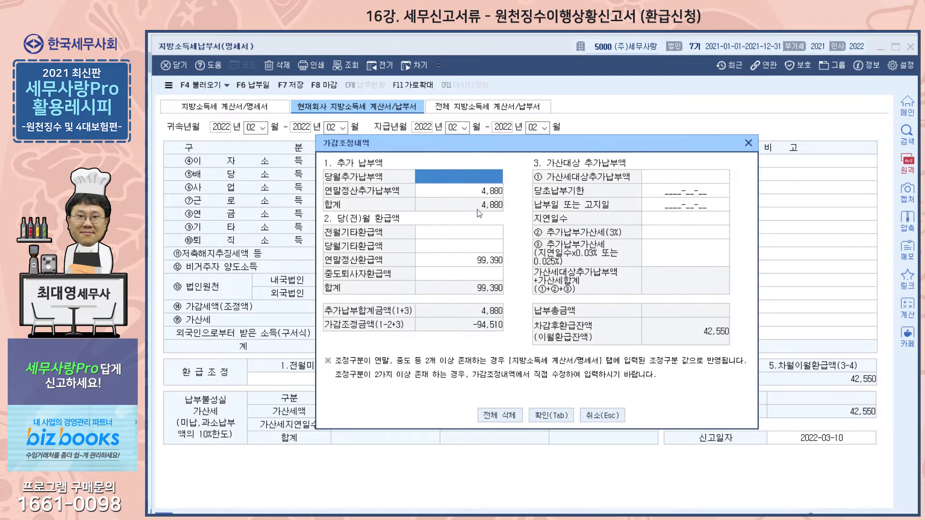
Close 가감조정내역 and the local income tax statement, then both 연말정산현황 windows
left_click(548, 413)
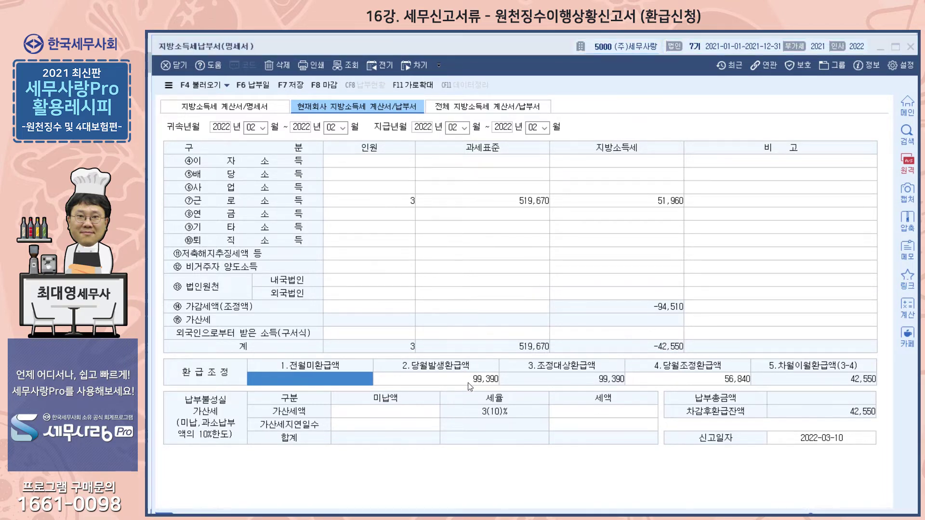
left_click(748, 143)
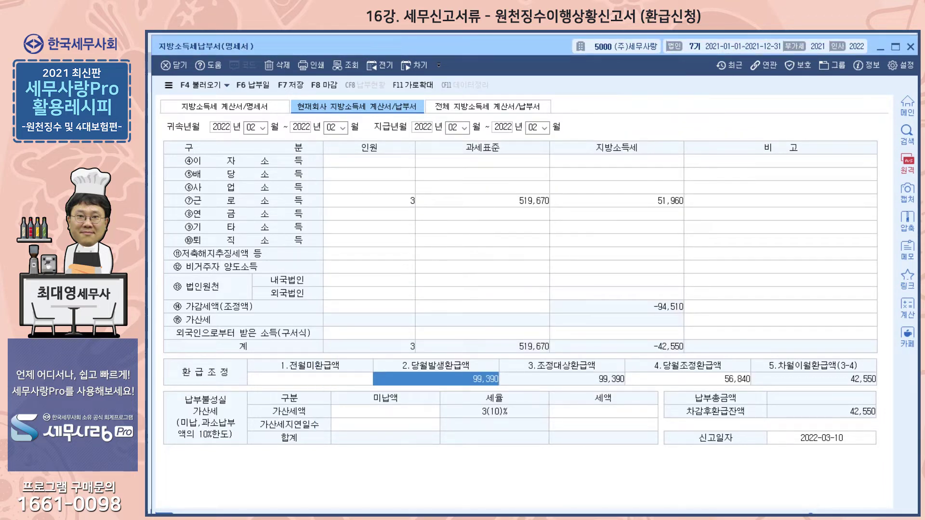
left_click(912, 48)
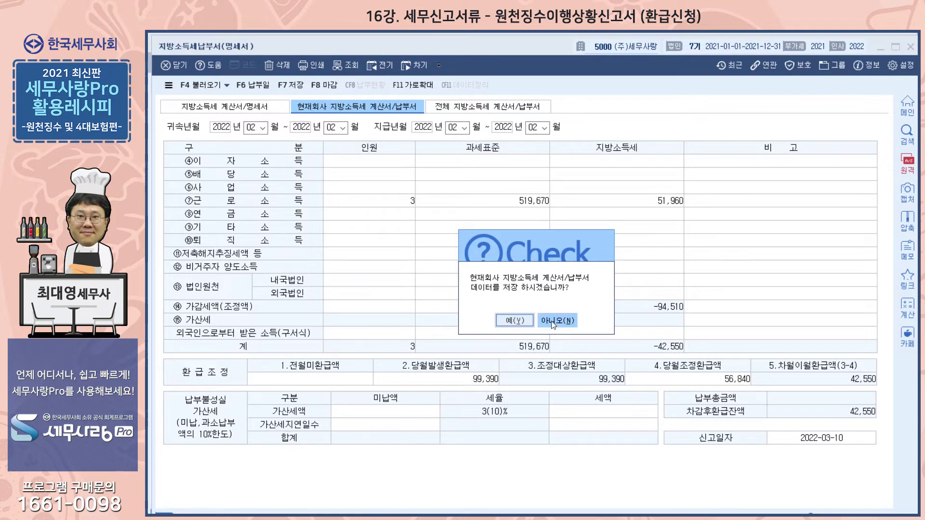
left_click(513, 320)
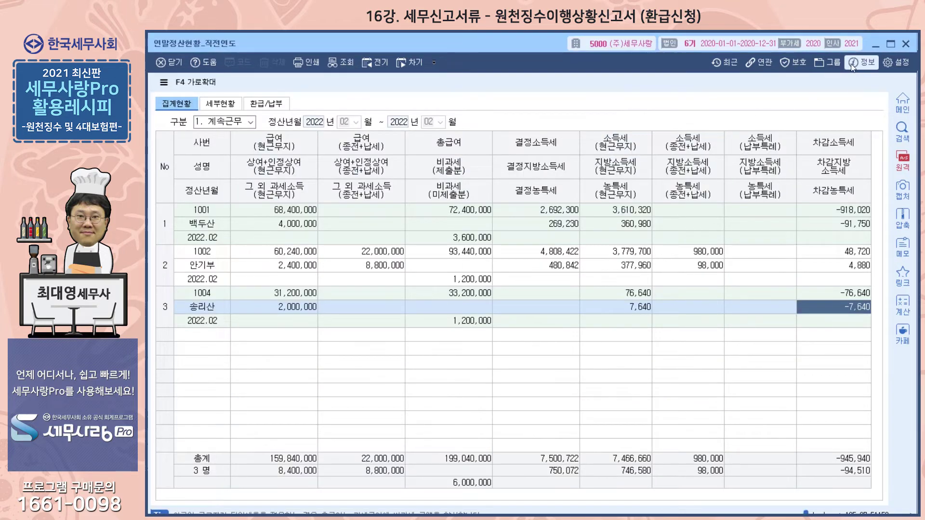
left_click(906, 44)
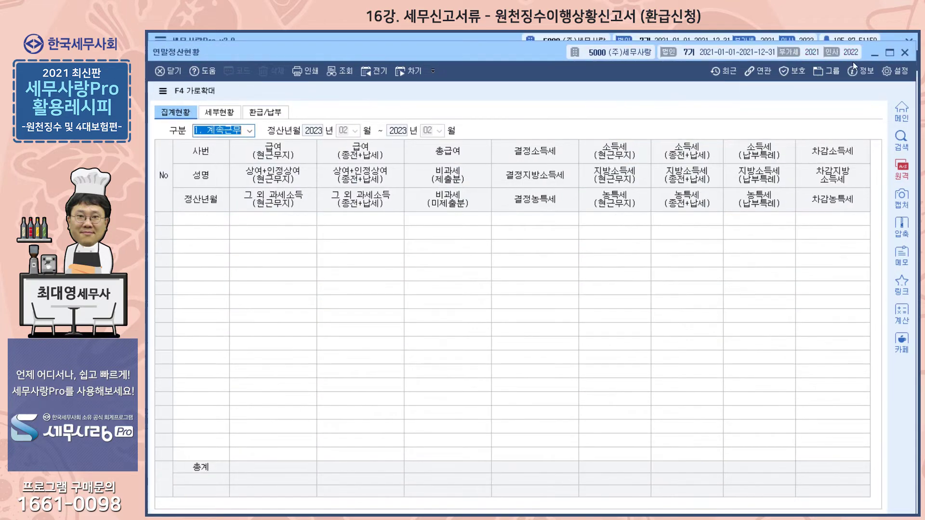
left_click(906, 52)
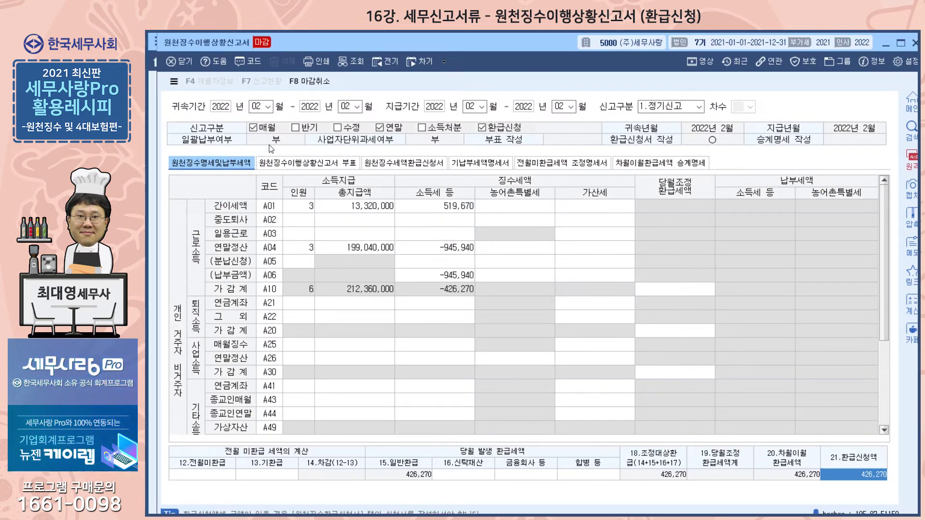
Load the 정기신고 원천징수이행상황신고서 with both 귀속기간 and 지급기간 set to May 2022
type("5")
key("Return")
key("Return")
type("5")
key("Return")
key("Return")
type("5")
key("Return")
key("Return")
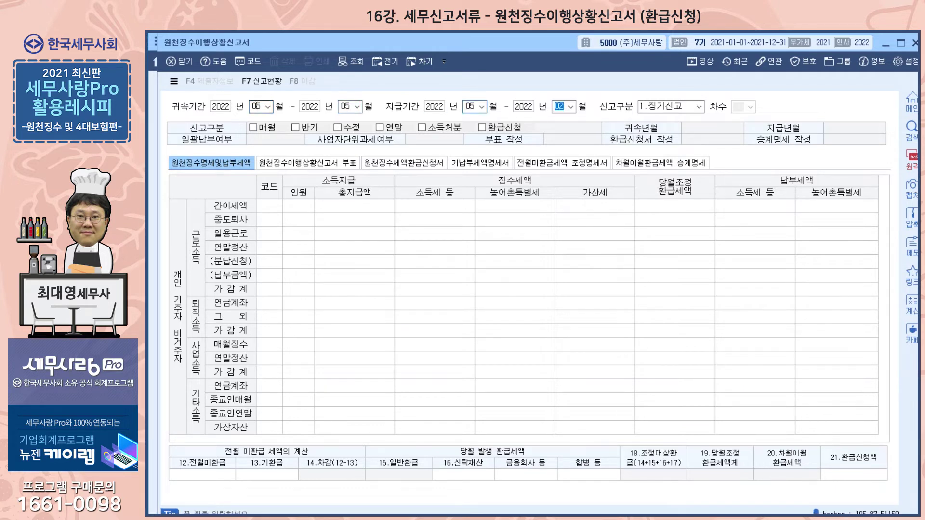
type("5")
key("Return")
key("Return")
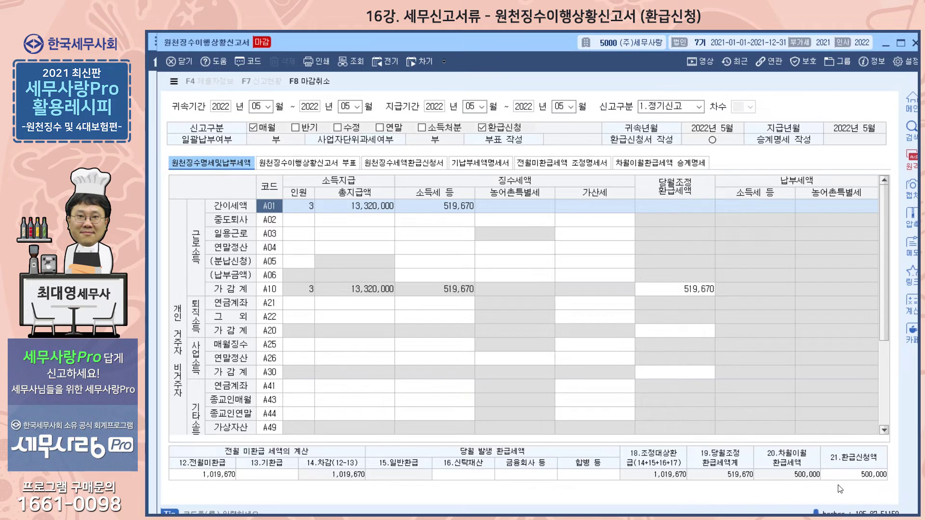
Check 환급신청액 in the May 2022 return against the A04 근로소득 row of 원천징수세액환급신청서, rechecking 원천징수명세및납부세액 in between
left_click(868, 476)
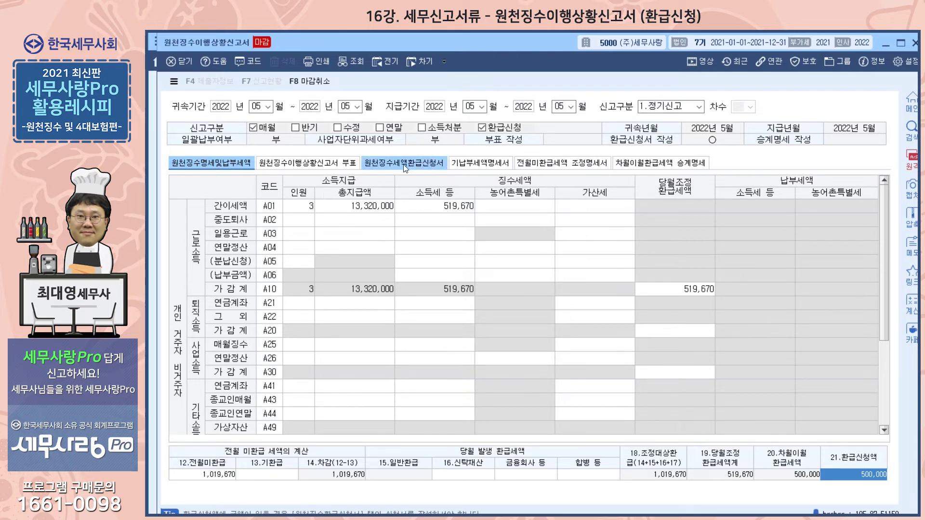
left_click(391, 163)
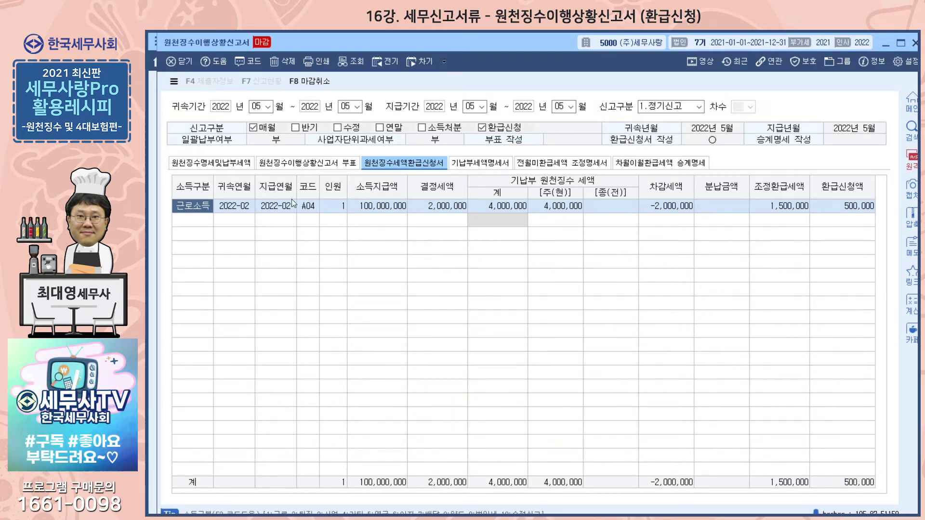
left_click(227, 164)
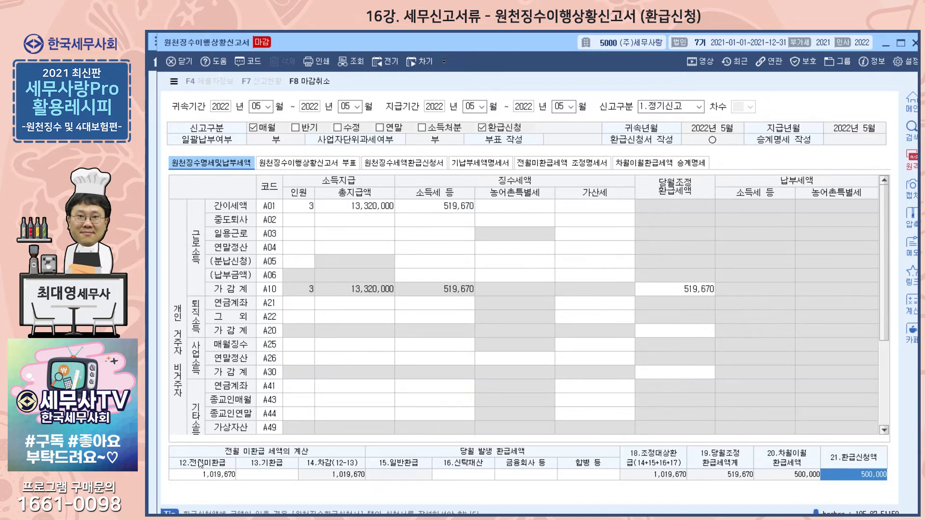
left_click(417, 163)
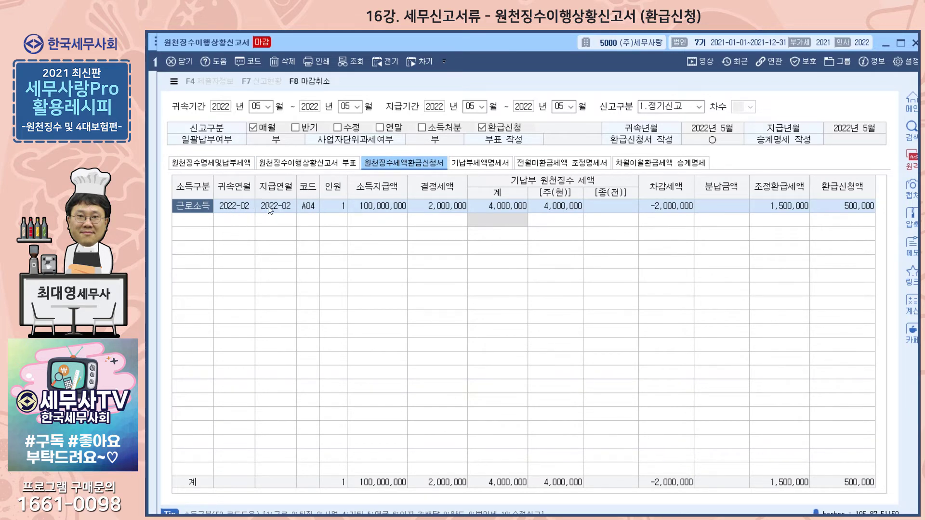
left_click(307, 212)
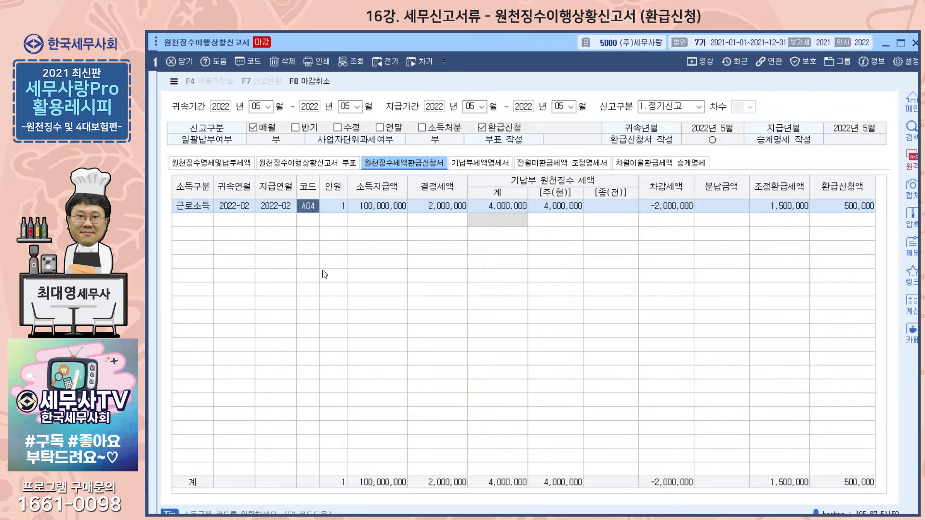
Compare 인원 and 조정환급세액 on the A04 row of 원천징수세액환급신청서 with the figures in 원천징수명세및납부세액
left_click(340, 209)
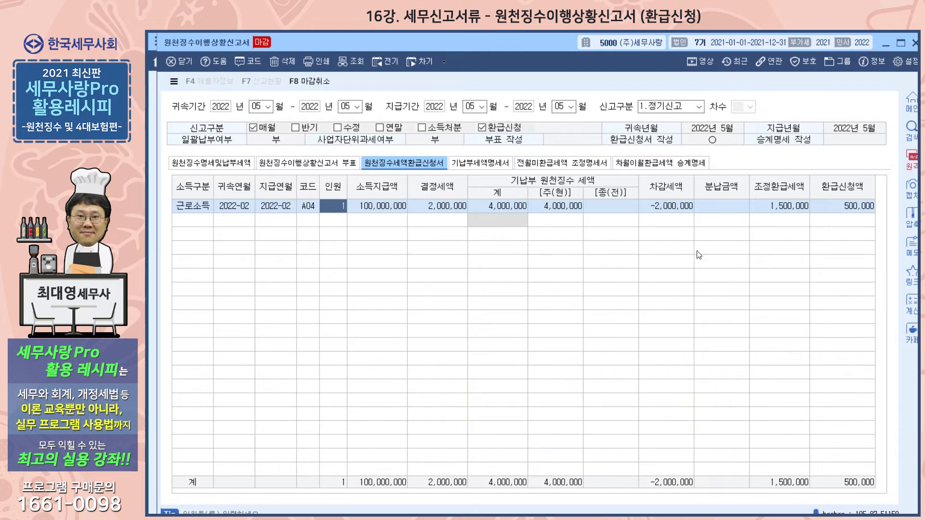
left_click(773, 210)
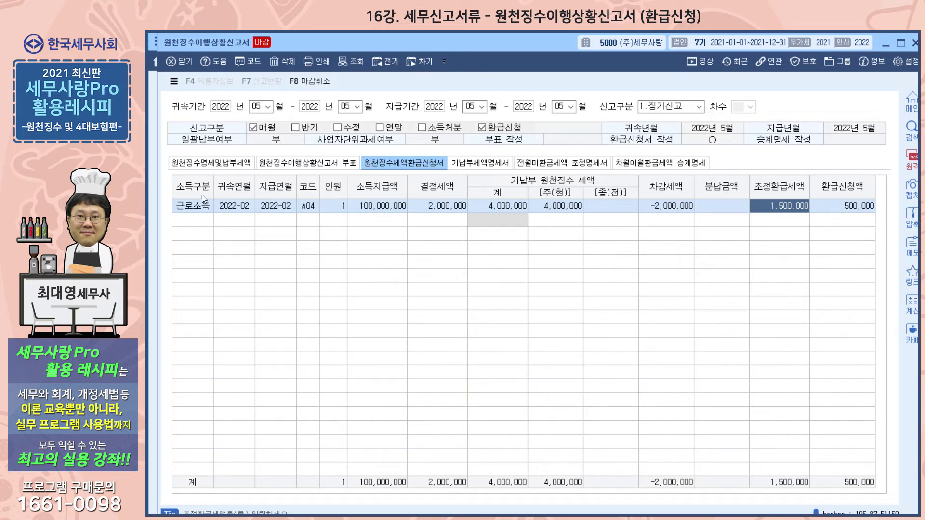
left_click(210, 164)
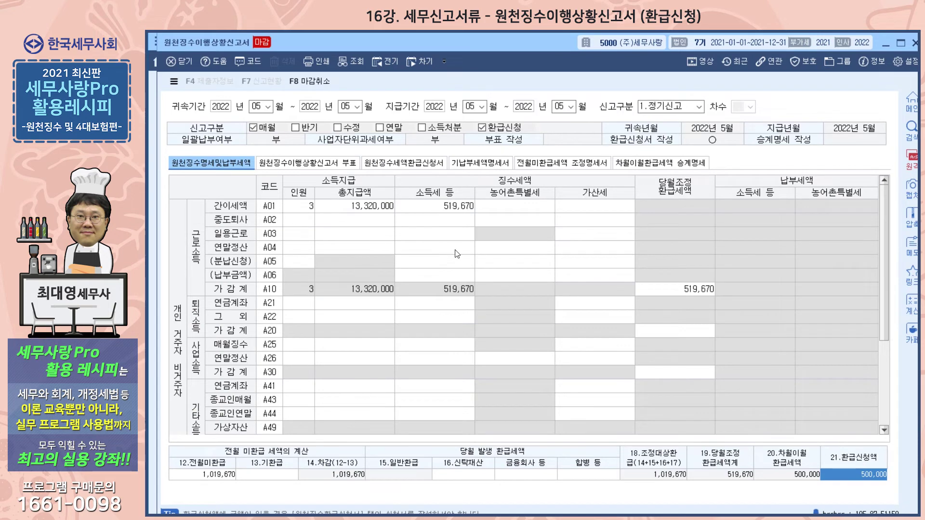
left_click(390, 164)
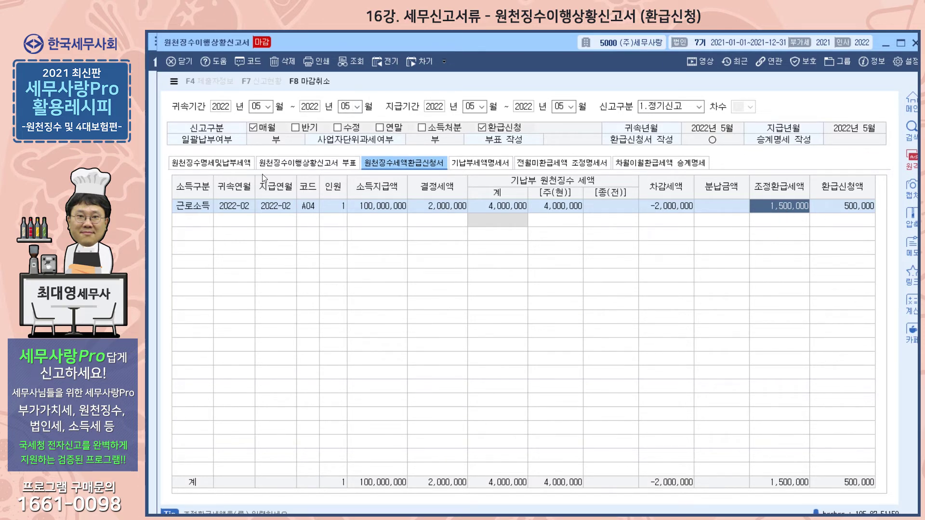
left_click(210, 162)
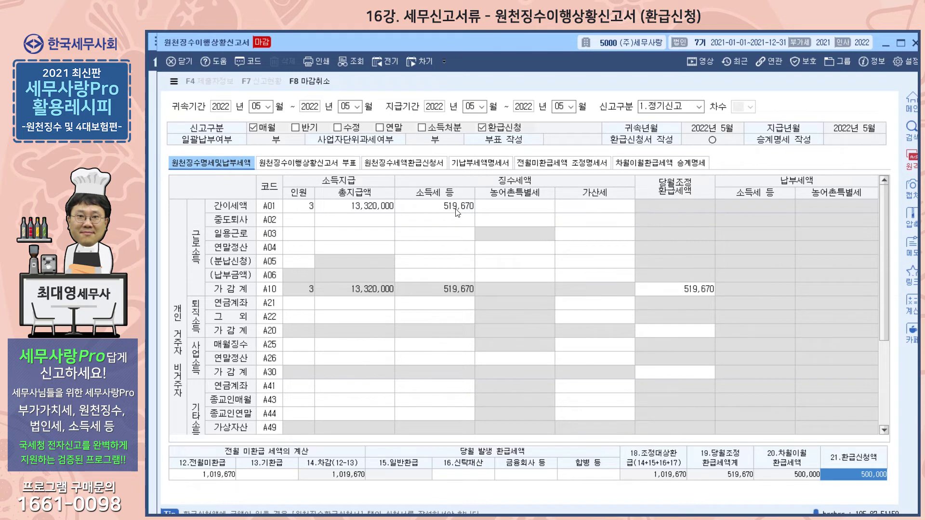
left_click(404, 163)
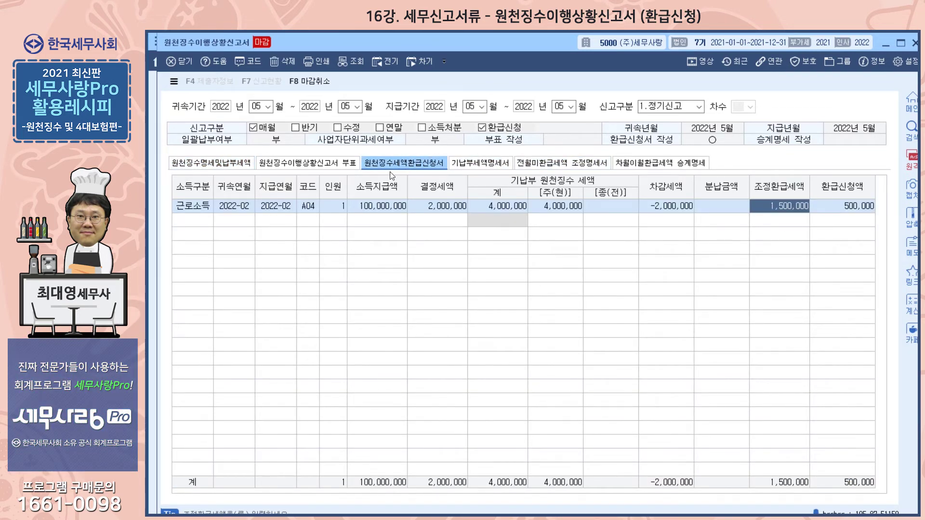
left_click(236, 162)
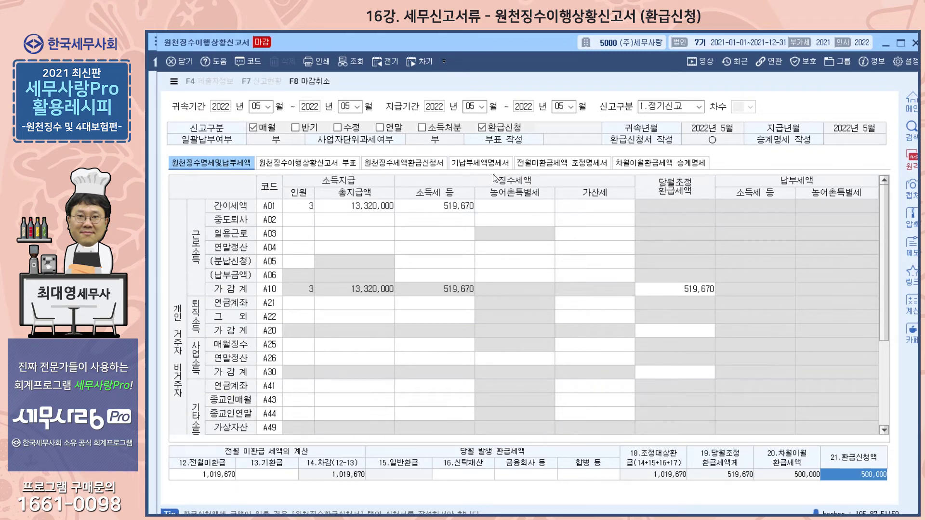
left_click(423, 167)
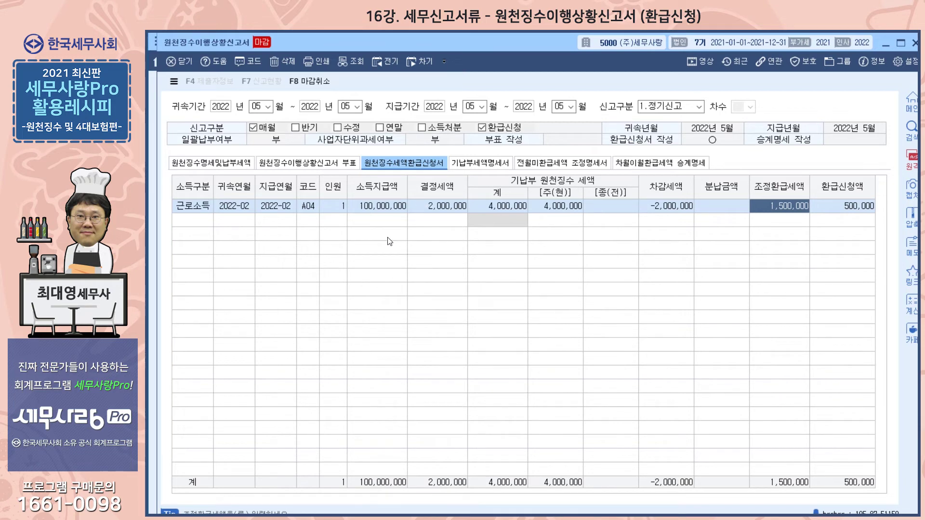
Review the sections of 기납부세액명세서 alongside 원천징수세액환급신청서, and check 전월미환급 in 원천징수명세및납부세액
left_click(472, 162)
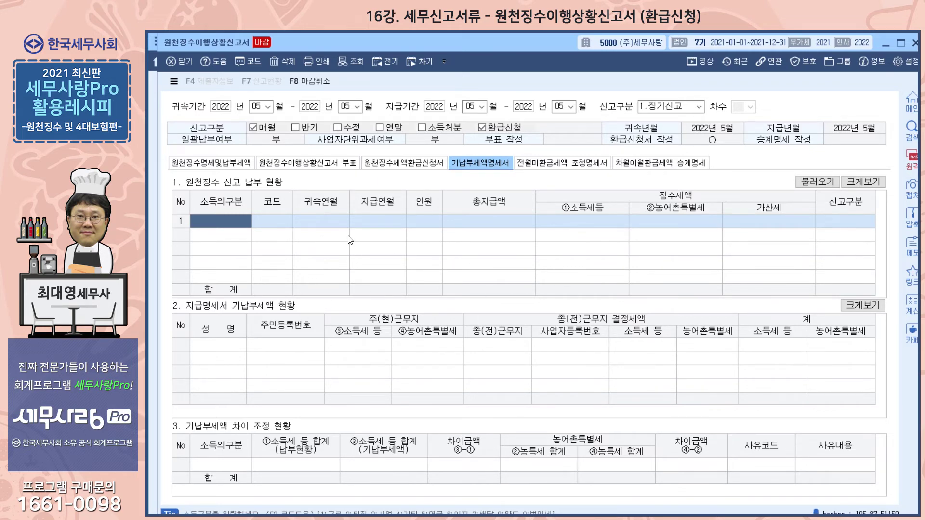
left_click(385, 169)
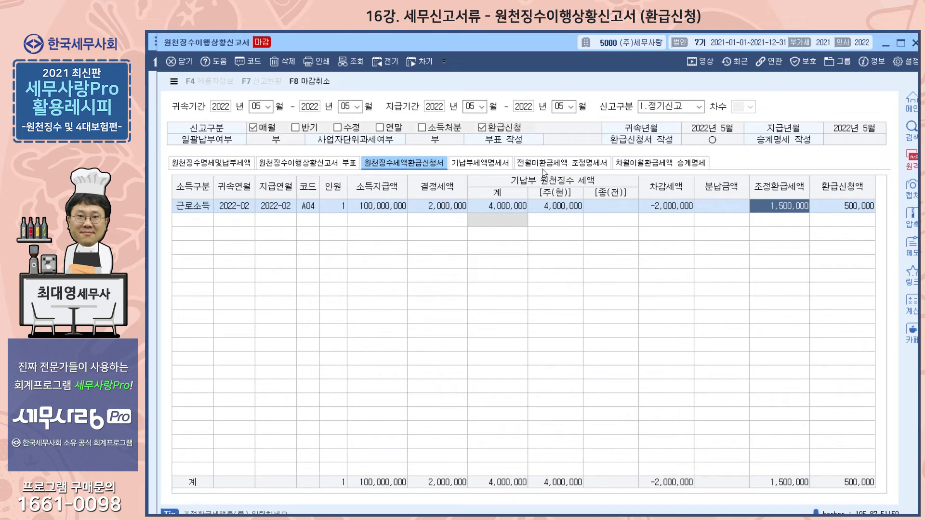
left_click(472, 166)
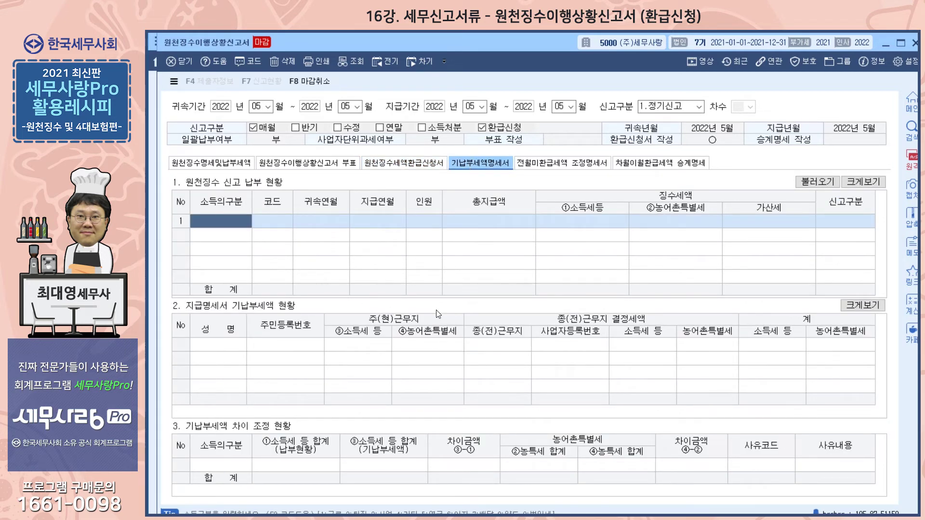
left_click(216, 164)
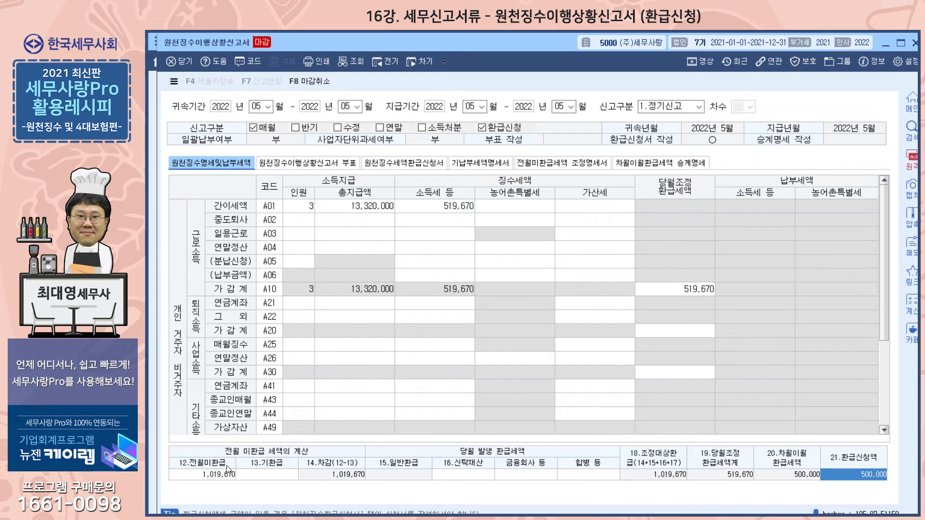
left_click(205, 515)
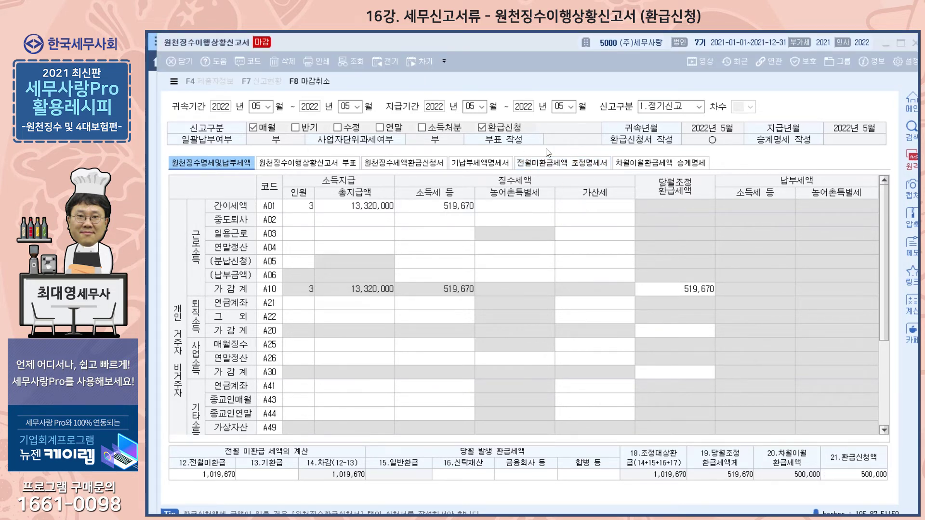
Examine 지급연월, 신고구분, 세목및코드 and 발생환급세액 of the 2022-02 row in 전월미환급세액 조정명세서 against the refund application
left_click(549, 164)
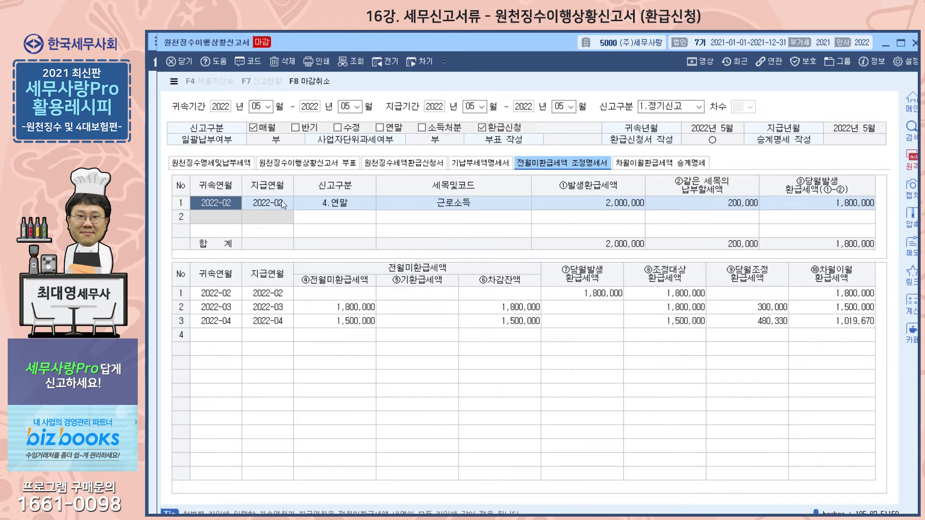
left_click(327, 206)
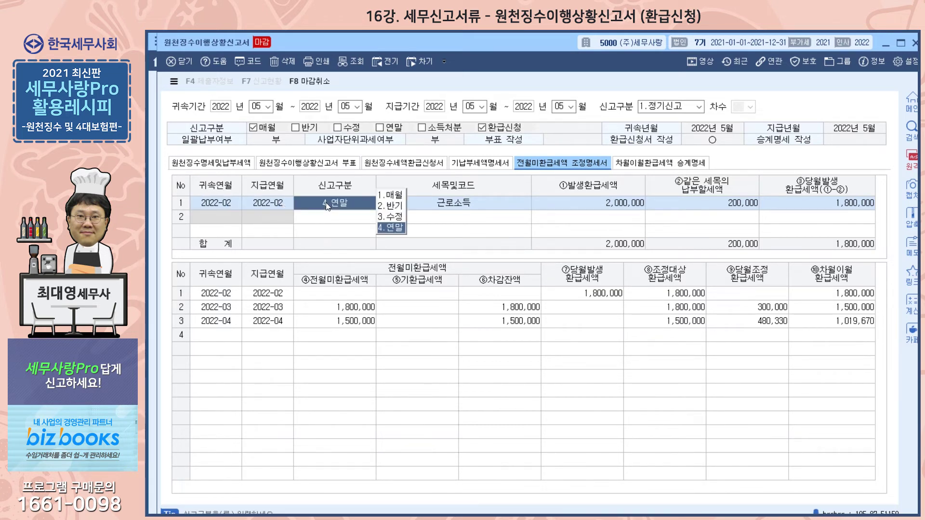
left_click(326, 220)
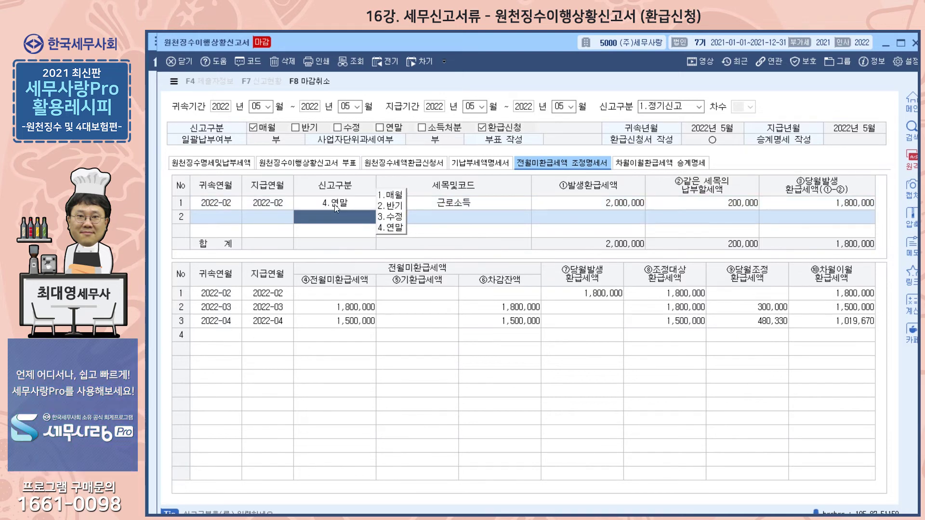
left_click(262, 205)
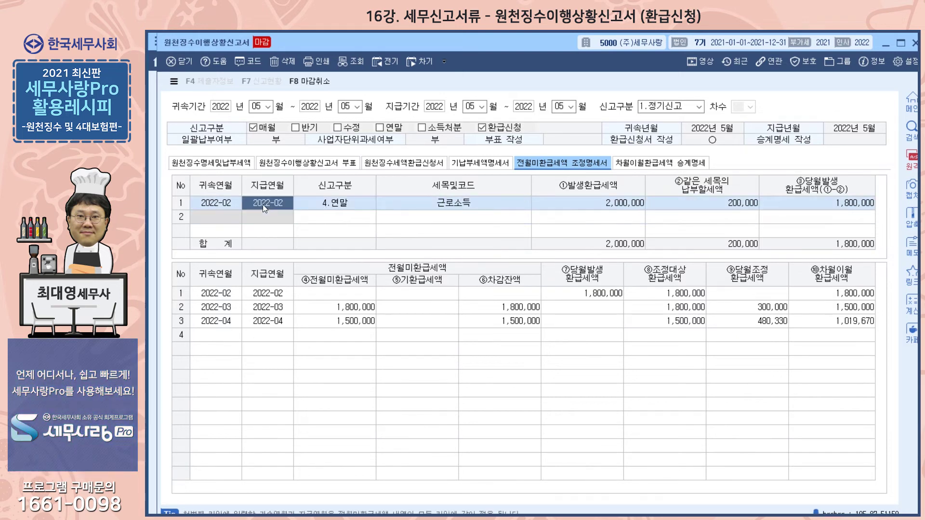
left_click(448, 206)
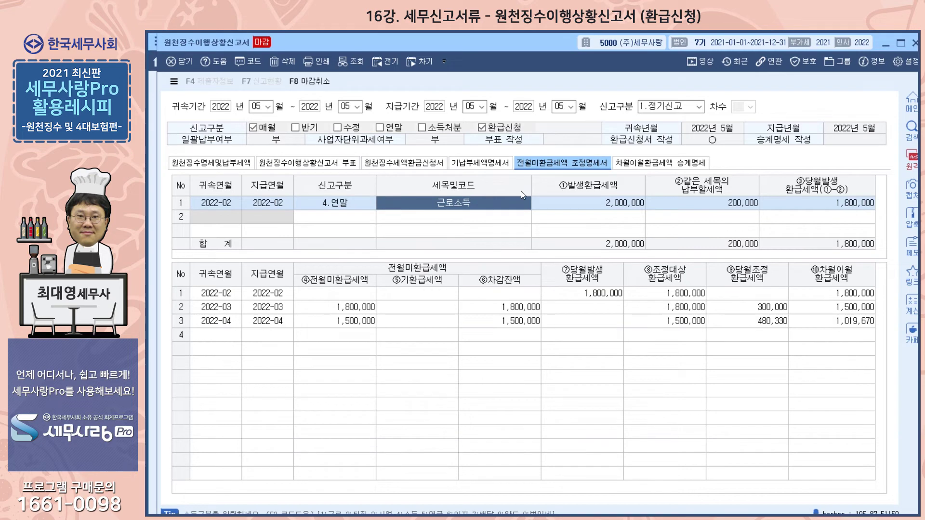
left_click(586, 201)
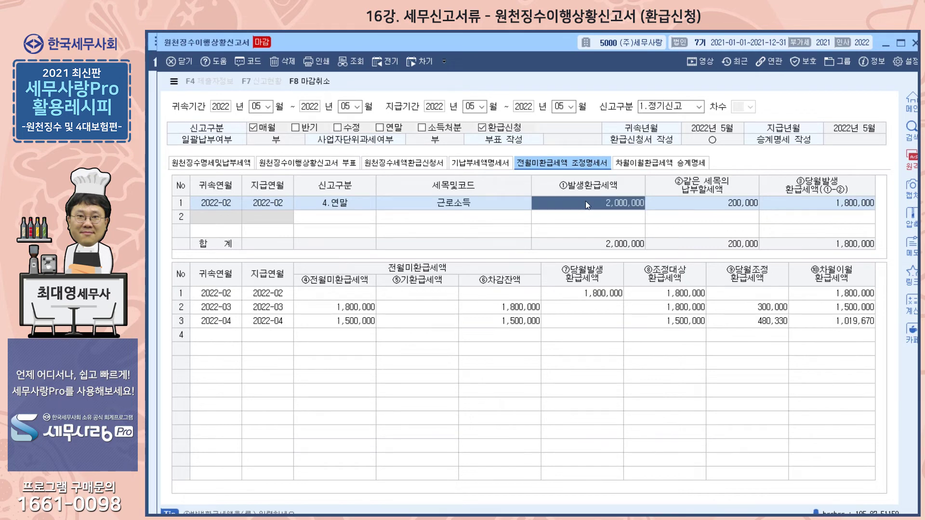
left_click(403, 164)
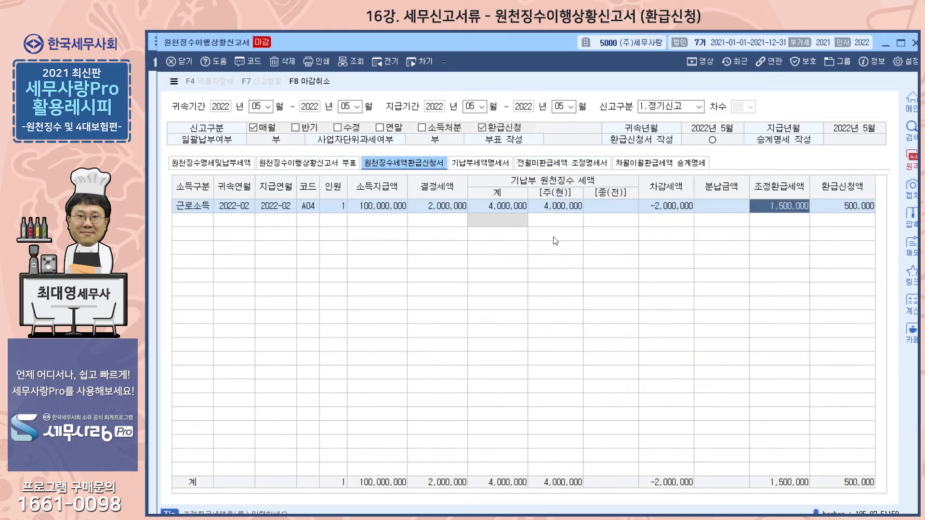
left_click(554, 165)
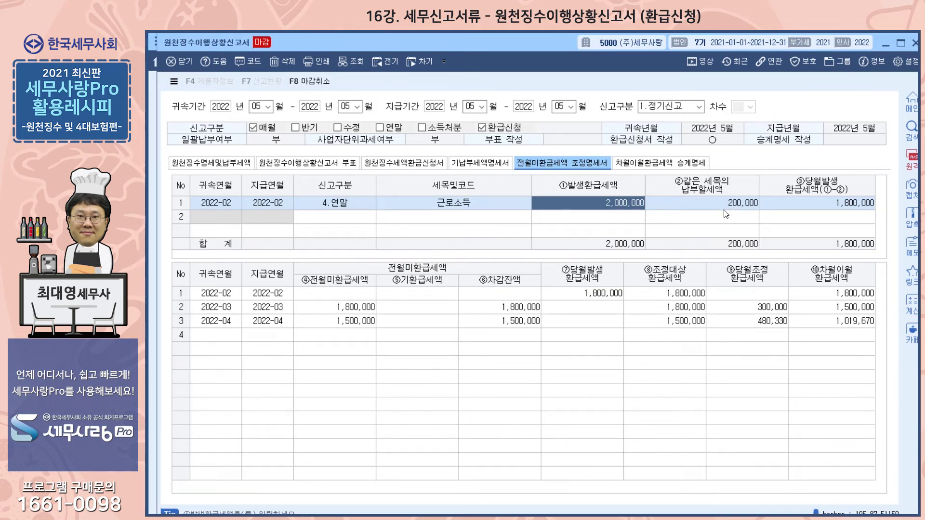
Compare 같은 세목의 납부할세액 in 전월미환급세액 조정명세서 with the 소득세 등 cells of rows A04 and A01
left_click(227, 163)
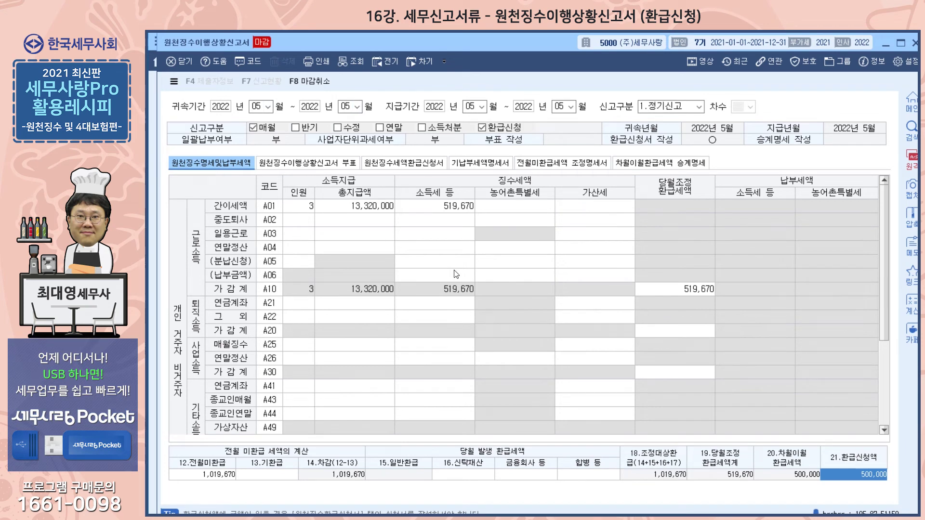
left_click(443, 245)
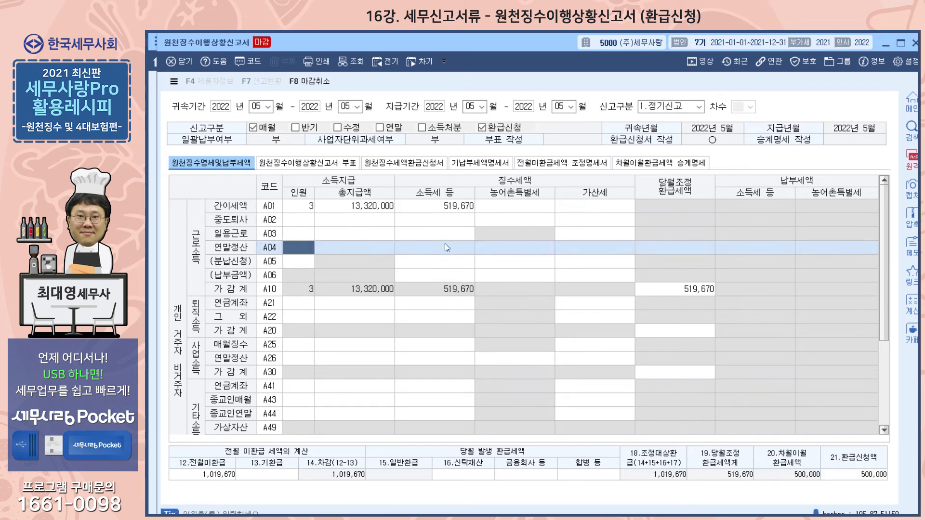
left_click(446, 246)
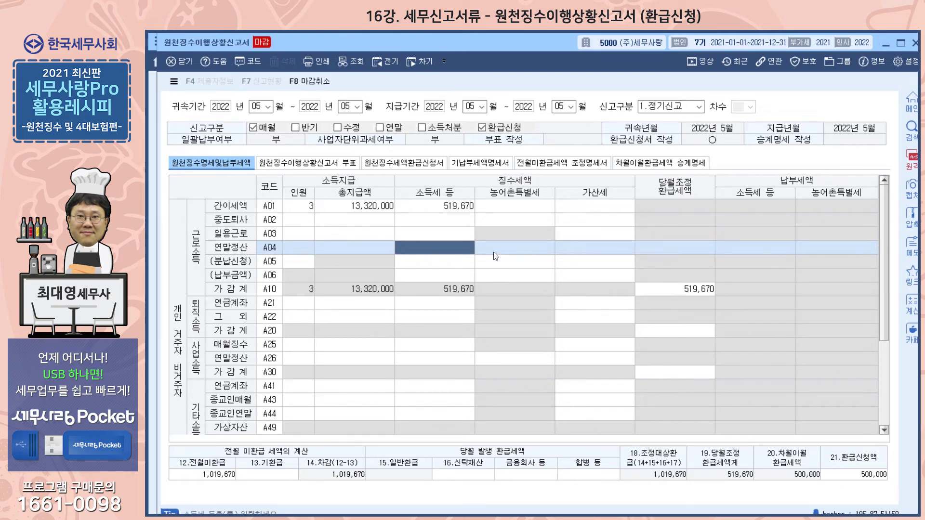
left_click(561, 163)
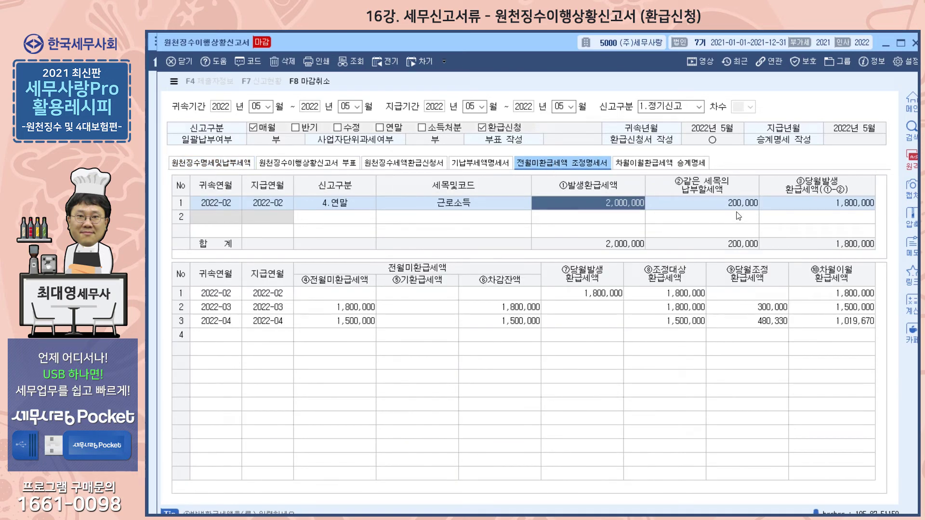
left_click(222, 165)
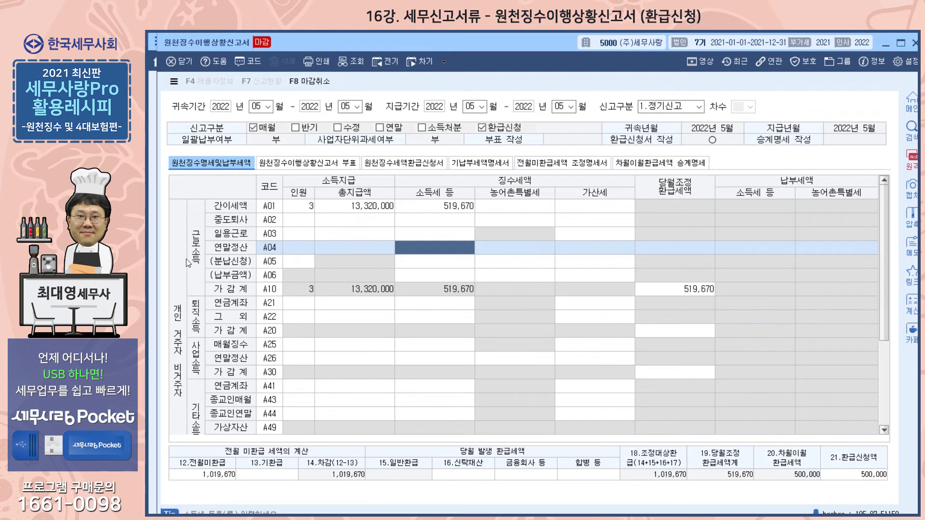
left_click(357, 205)
left_click(455, 210)
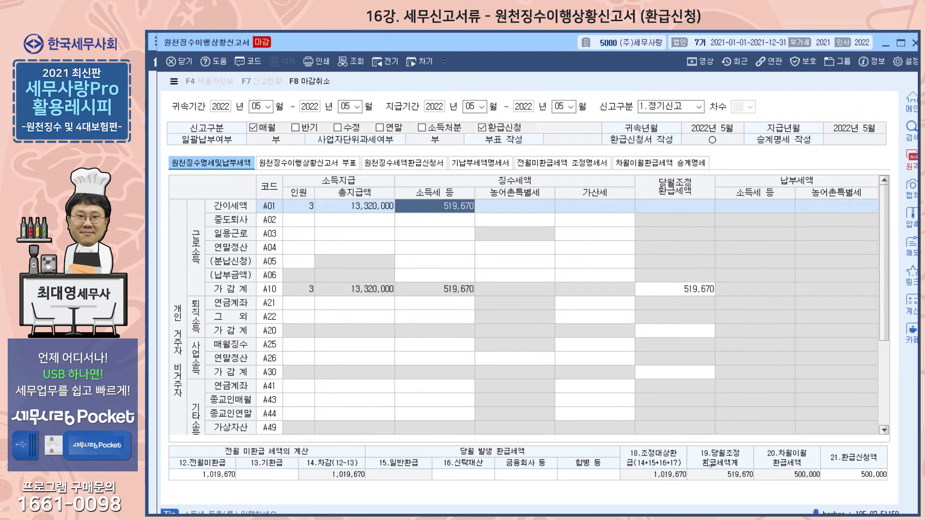
left_click(536, 164)
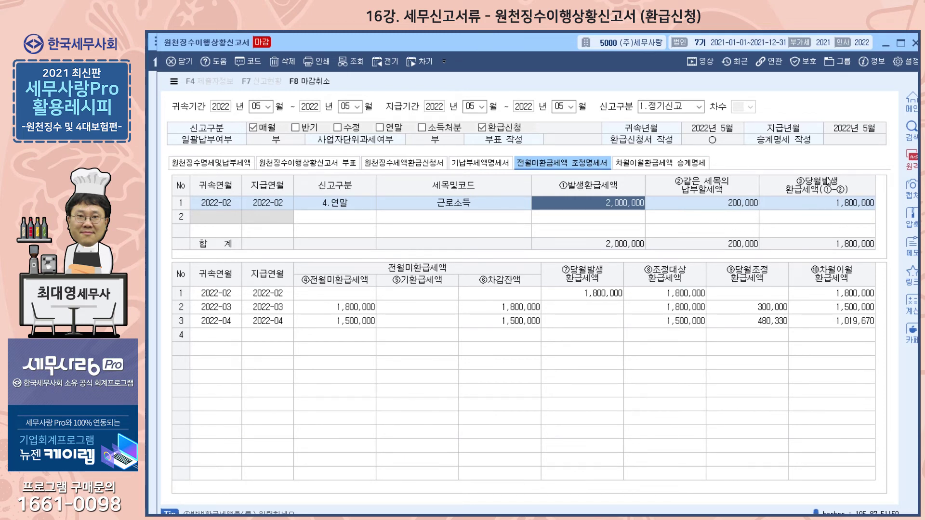
Check 당월조정환급세액 from A20 down to the A99 total, and inspect 같은 세목의 납부할세액 in the adjustment statement
left_click(206, 161)
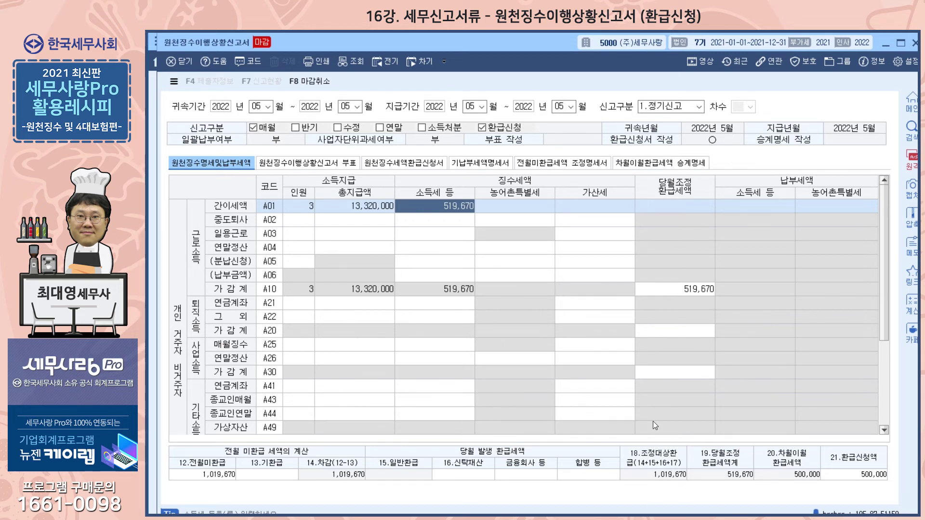
left_click(672, 331)
scroll(580, 359, "down", 1)
scroll(580, 359, "down", 2)
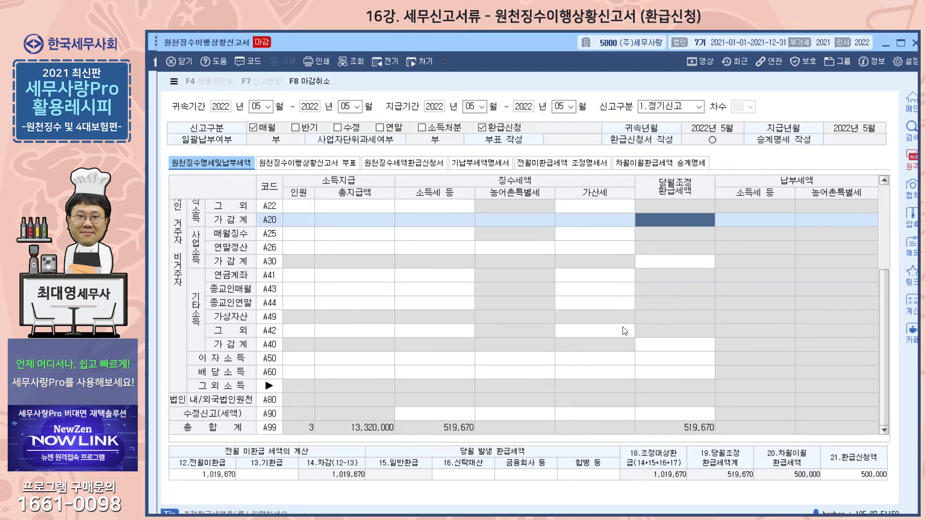
left_click(532, 166)
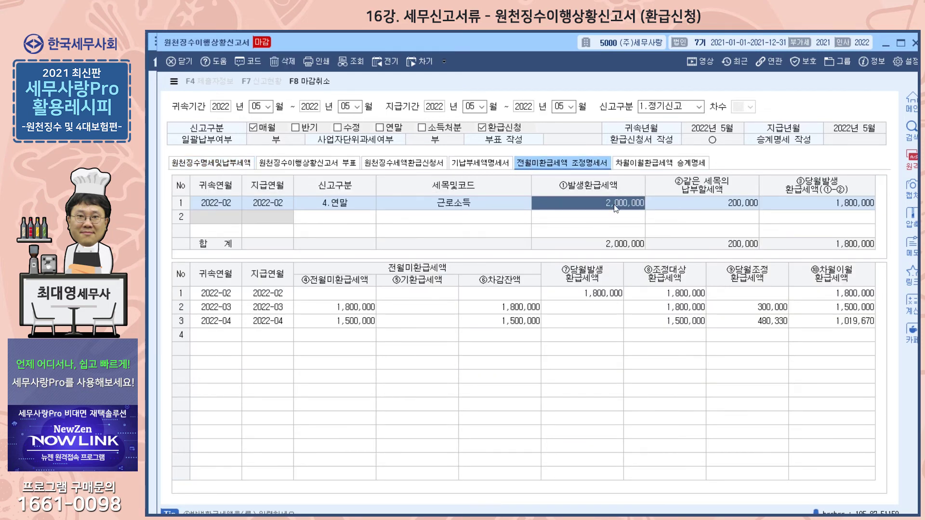
key("Return")
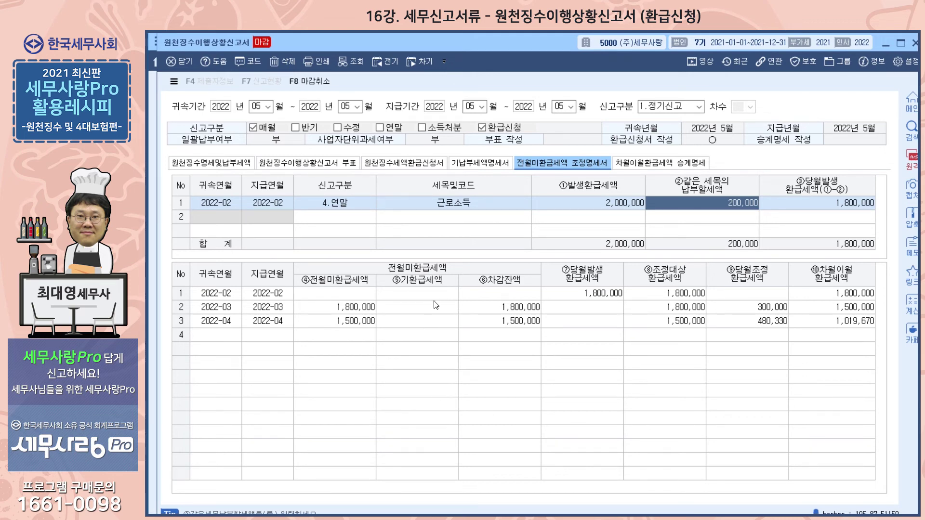
Check the refund totals in 원천징수명세및납부세액, and examine 귀속연월, 지급연월 and 당월조정환급세액 of the 2022-02 row in the lower adjustment table
left_click(223, 166)
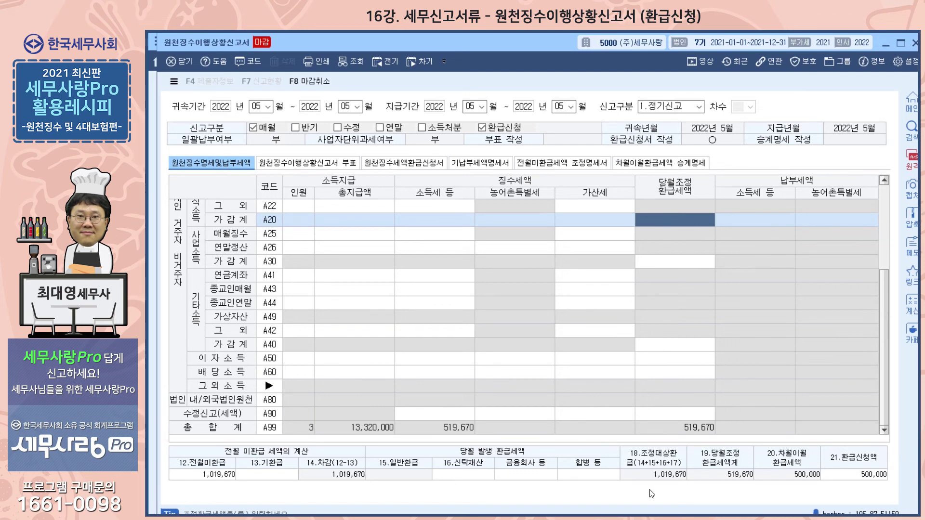
left_click(534, 162)
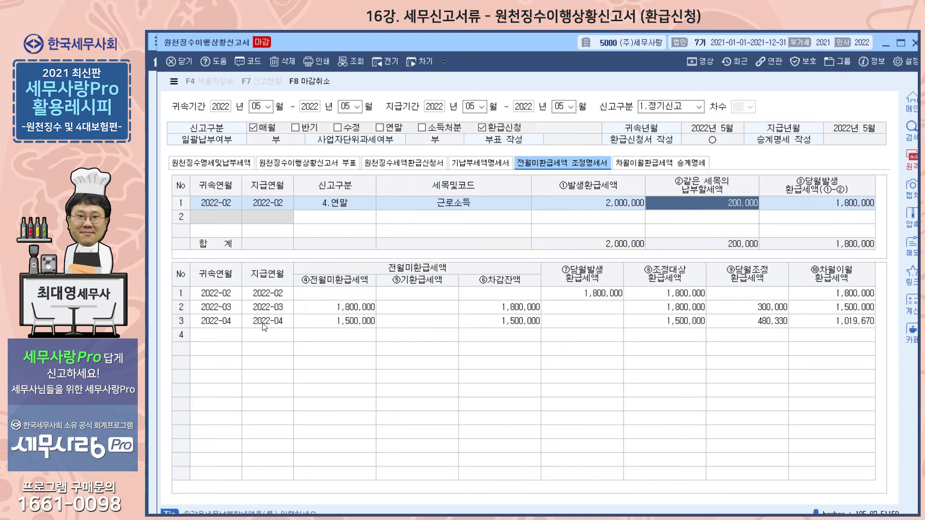
left_click(215, 292)
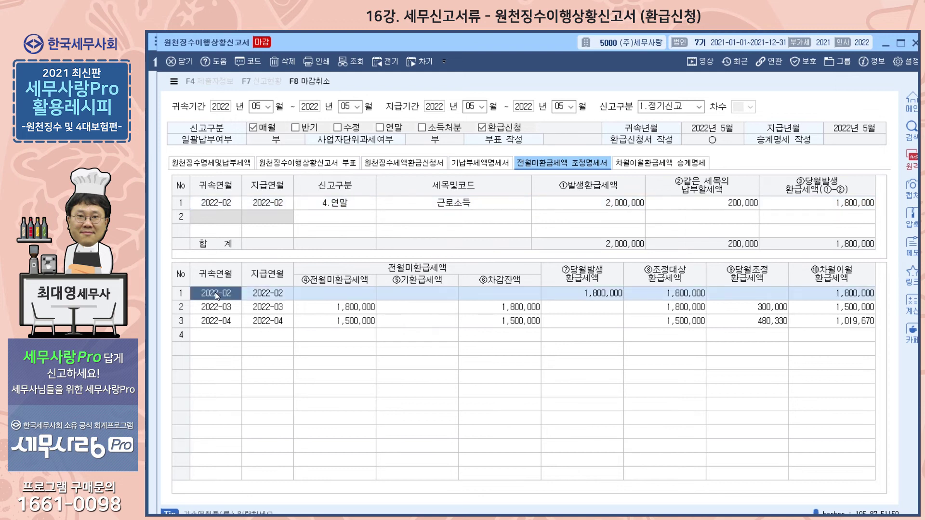
left_click(280, 296)
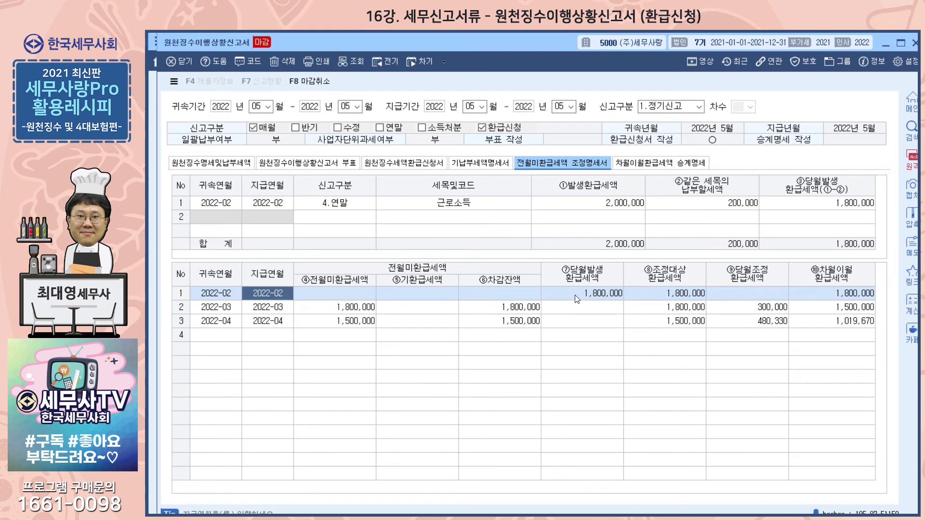
left_click(742, 292)
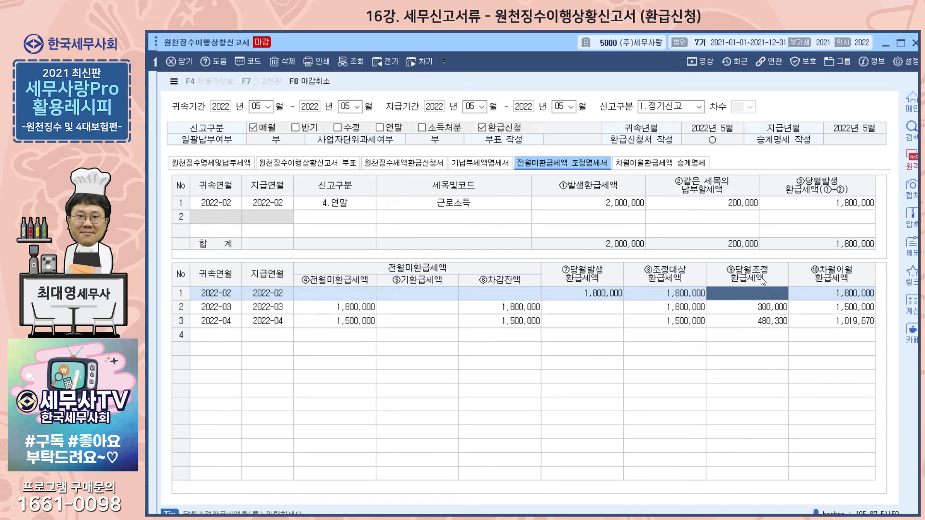
Compare the refund calculation in 원천징수명세및납부세액 with the 2022-02 row's adjustment and carry-over amounts in 전월미환급세액 조정명세서
left_click(234, 162)
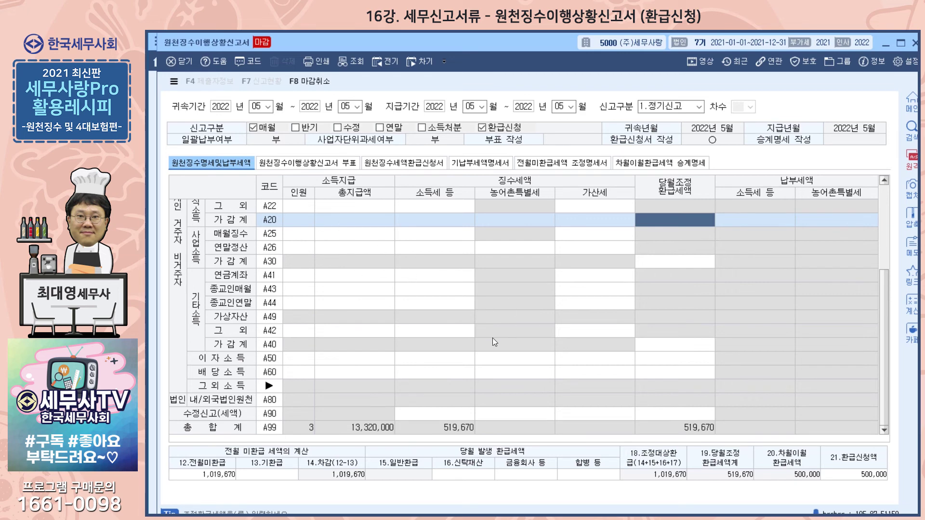
left_click(553, 162)
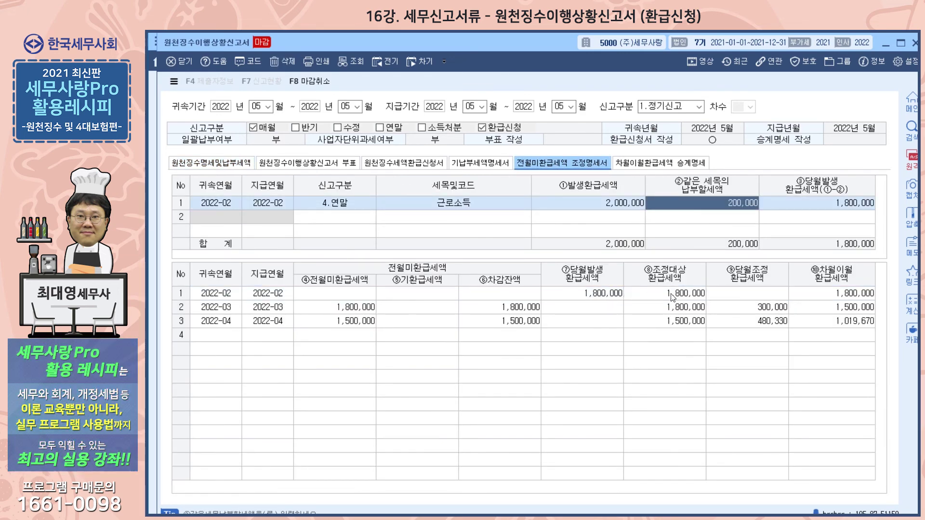
left_click(816, 292)
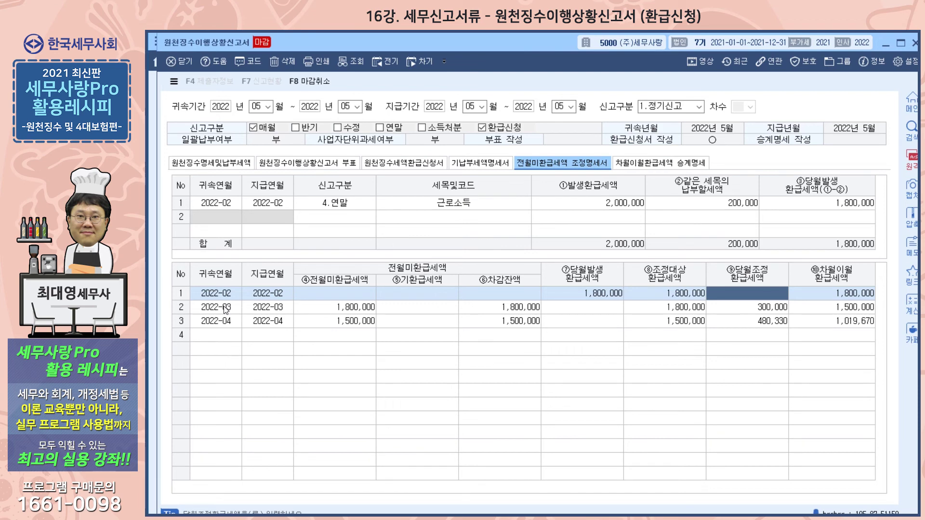
Check 12.전월미환급 in the main return, and trace 전월미환급세액 and 당월조정환급세액 through the 2022-03 and 2022-04 rows of the adjustment statement
left_click(197, 160)
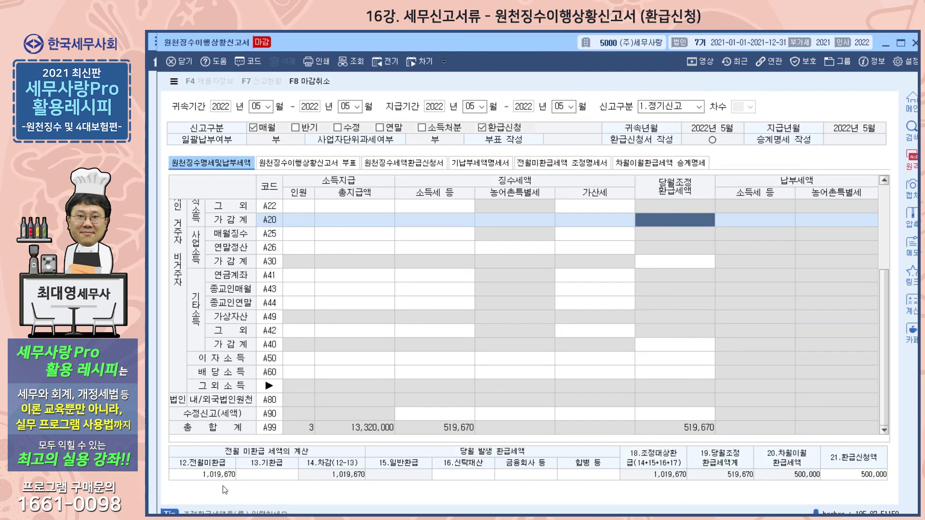
left_click(533, 160)
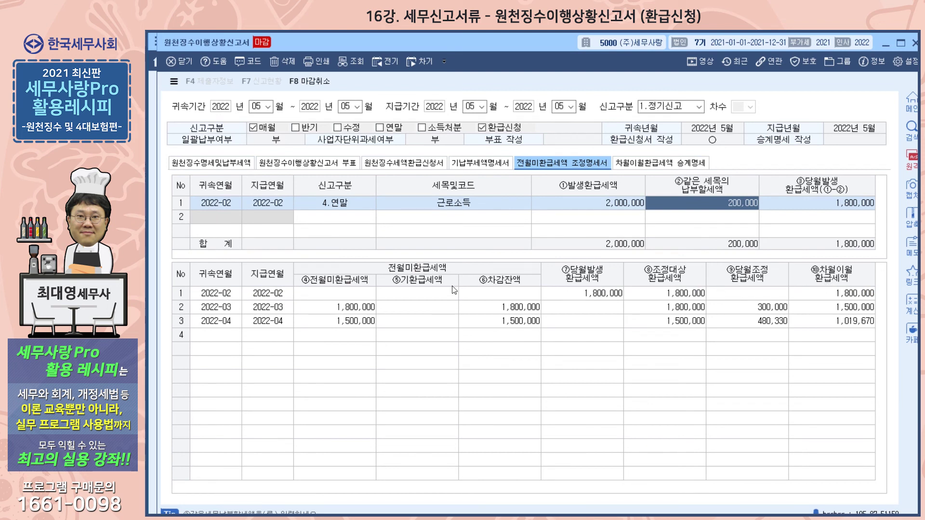
left_click(343, 309)
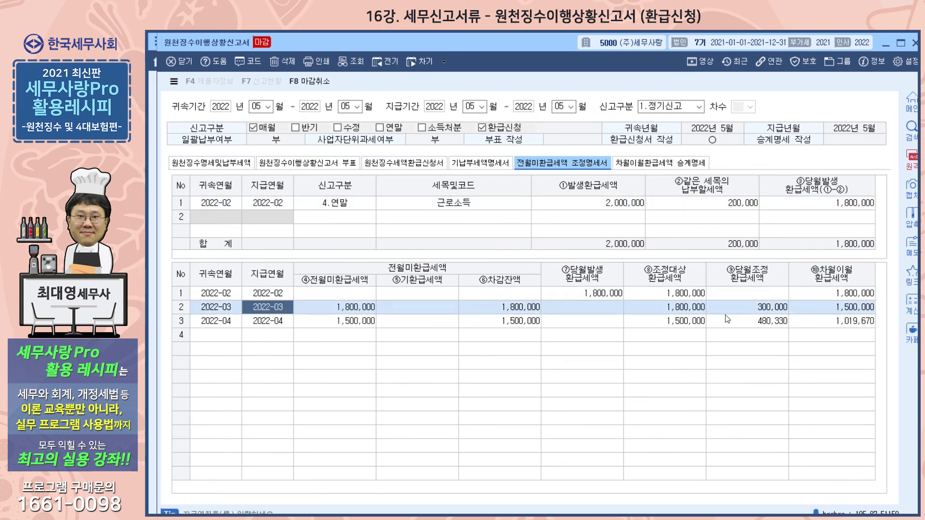
left_click(754, 305)
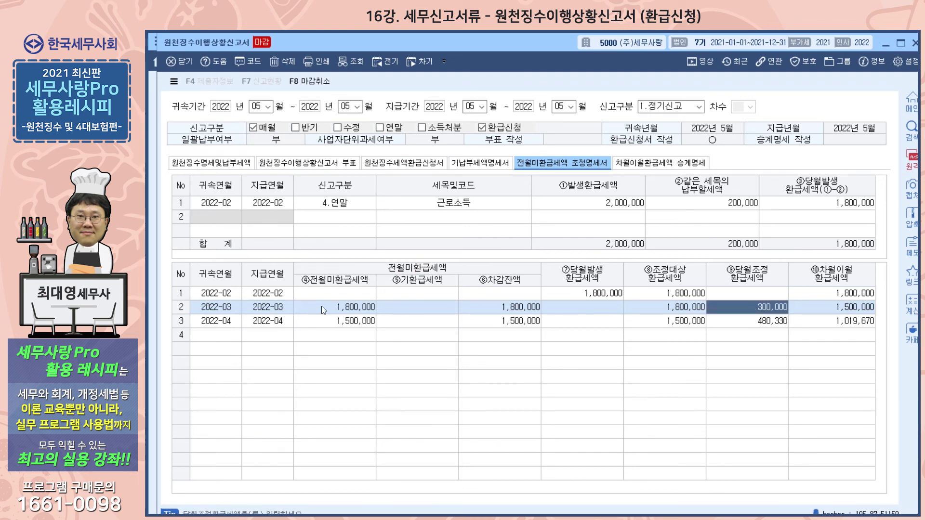
key("Down")
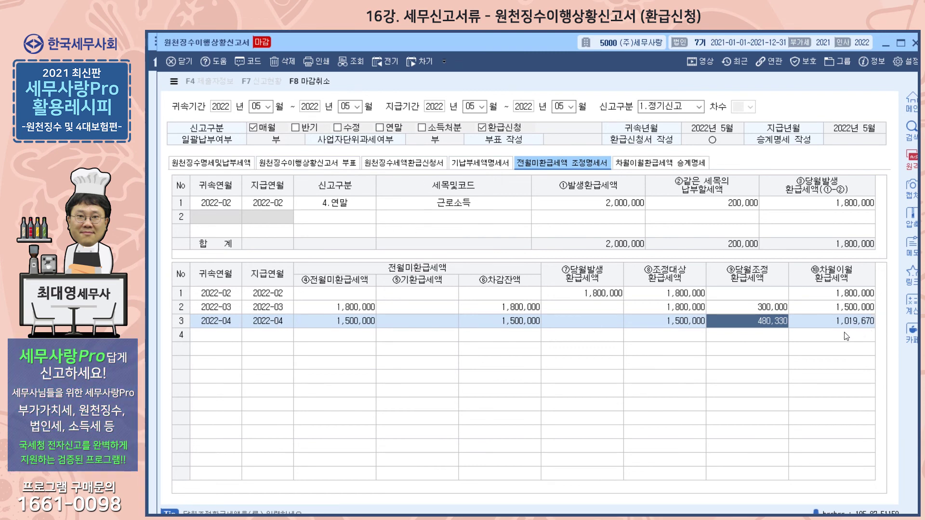
Cross-check 차월이월환급세액 in the lower table of 전월미환급세액 조정명세서 against 12.전월미환급 in 원천징수명세및납부세액
left_click(212, 163)
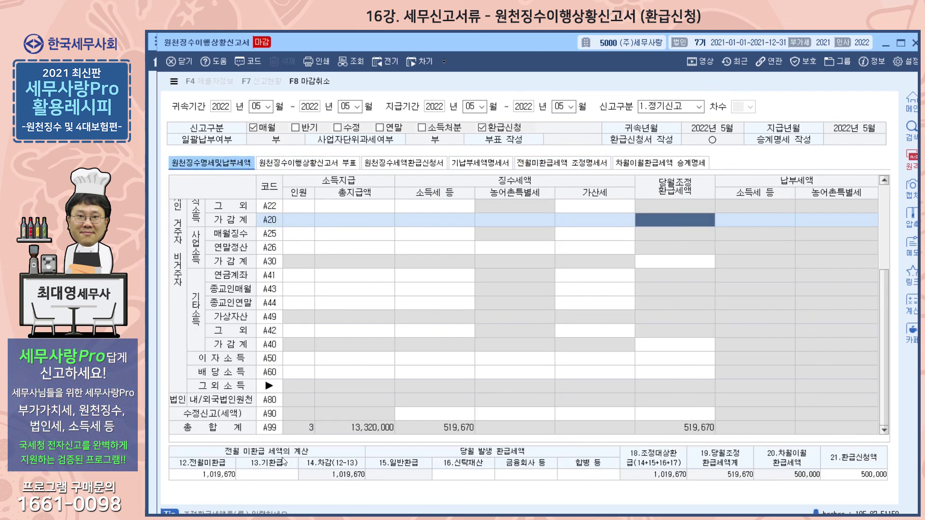
left_click(597, 166)
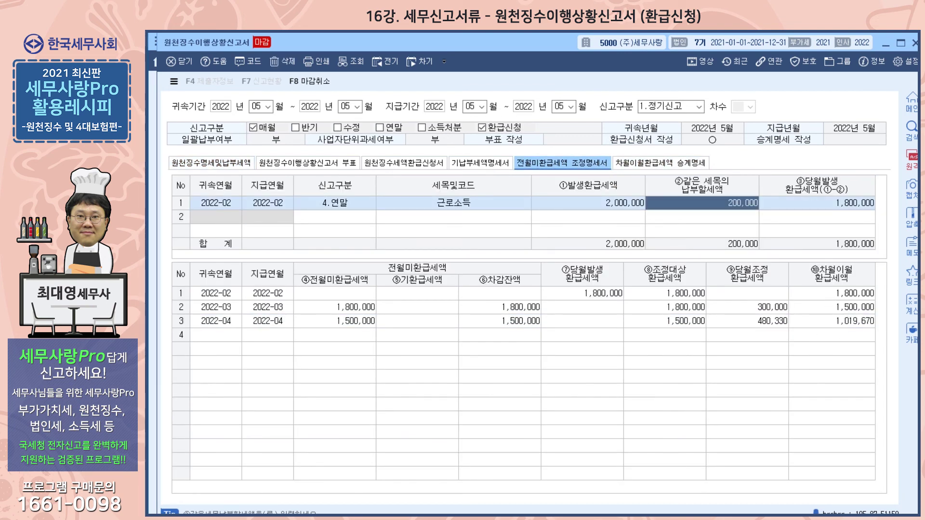
left_click(193, 161)
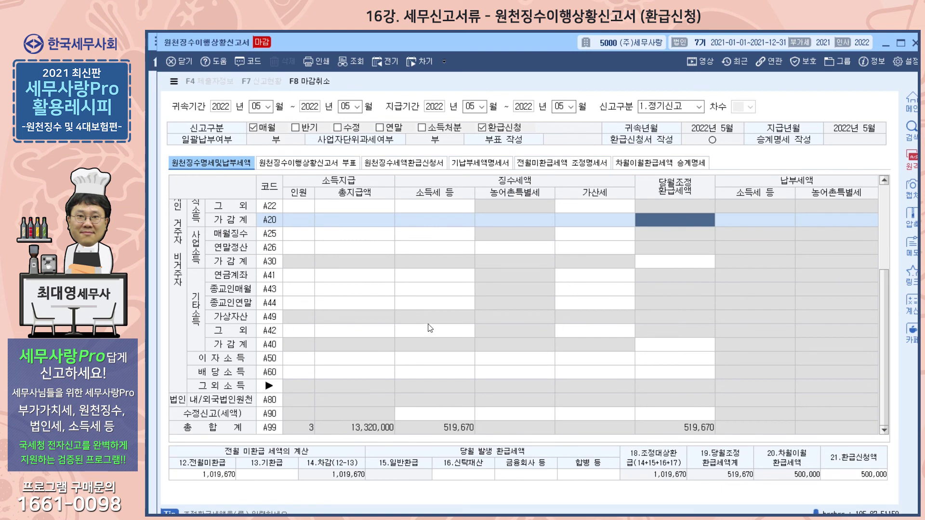
left_click(535, 164)
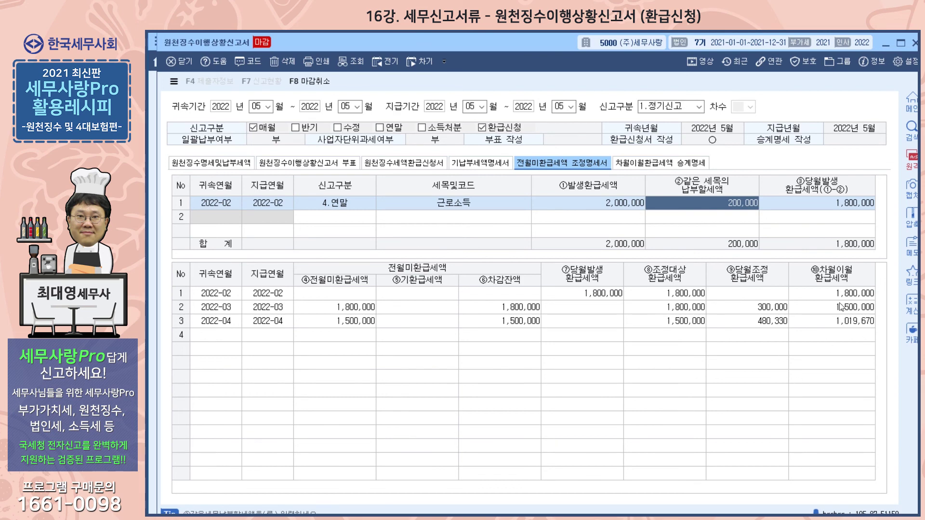
left_click(211, 162)
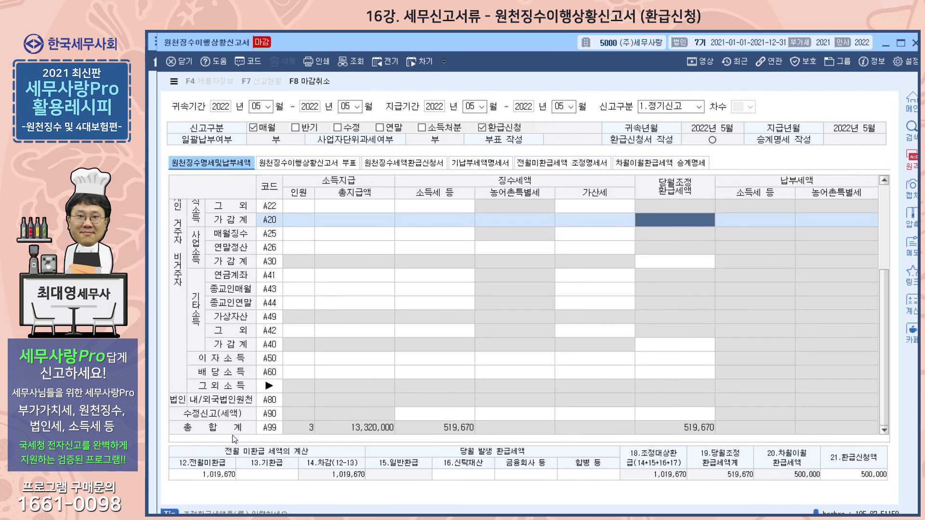
left_click(562, 163)
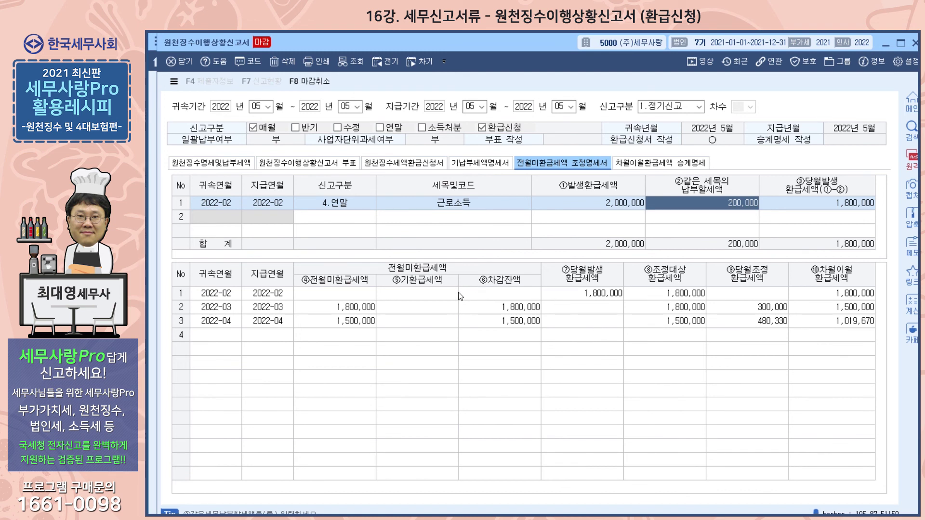
left_click(215, 164)
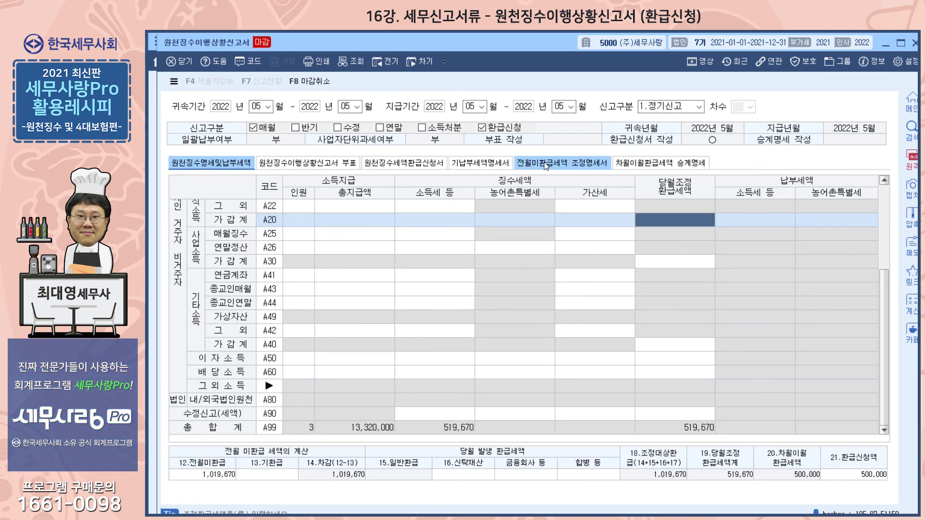
left_click(533, 167)
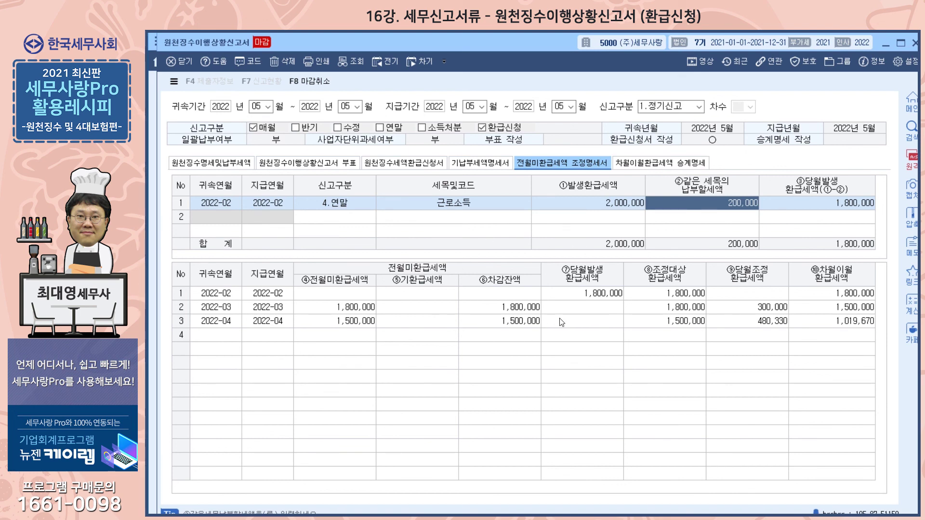
left_click(211, 163)
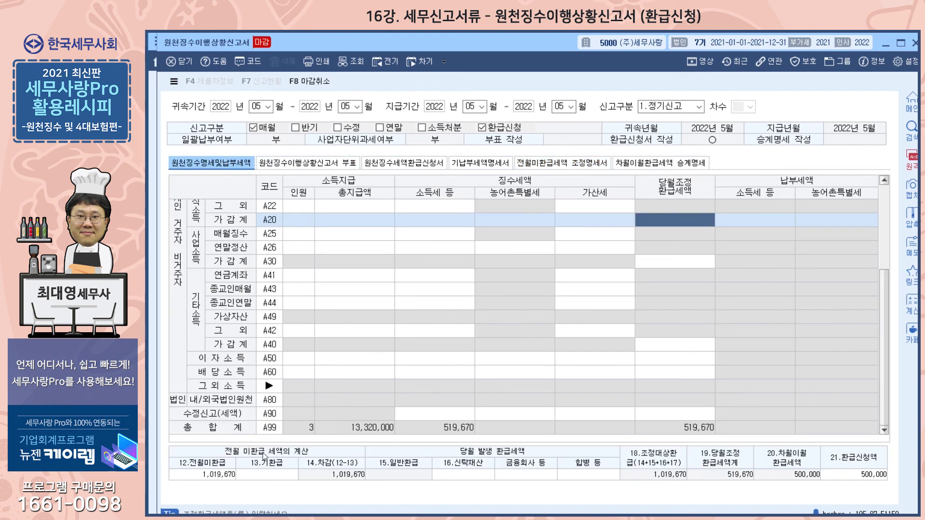
Review the three refund attachments in order: 원천징수세액환급신청서, 기납부세액명세서 and 전월미환급세액 조정명세서
left_click(393, 164)
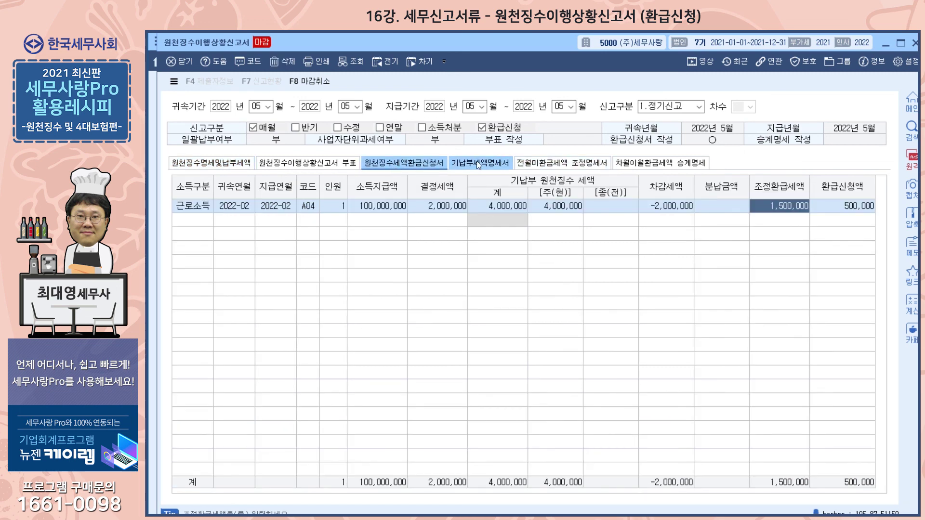
left_click(479, 164)
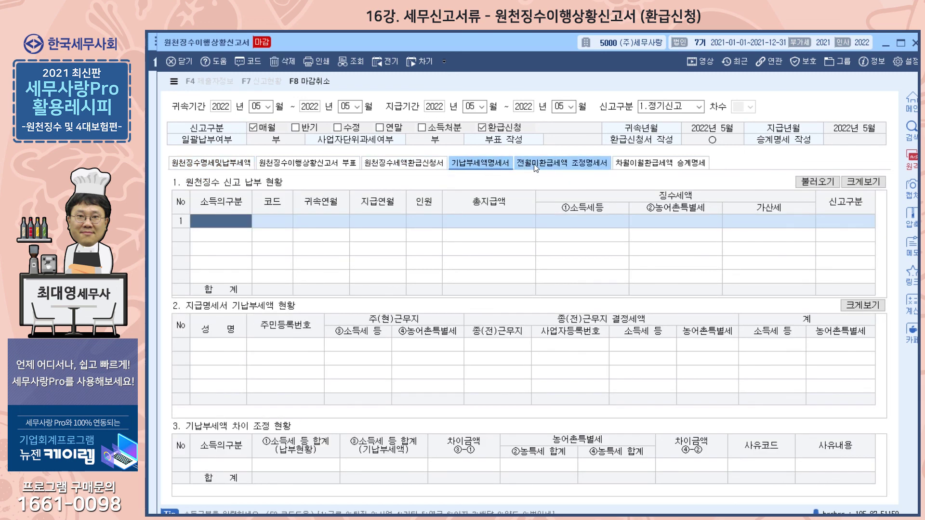
left_click(561, 162)
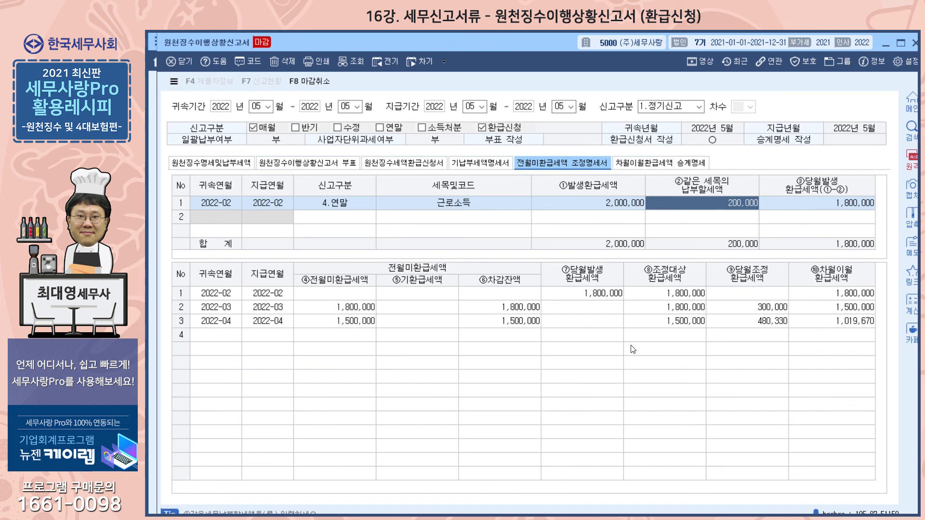